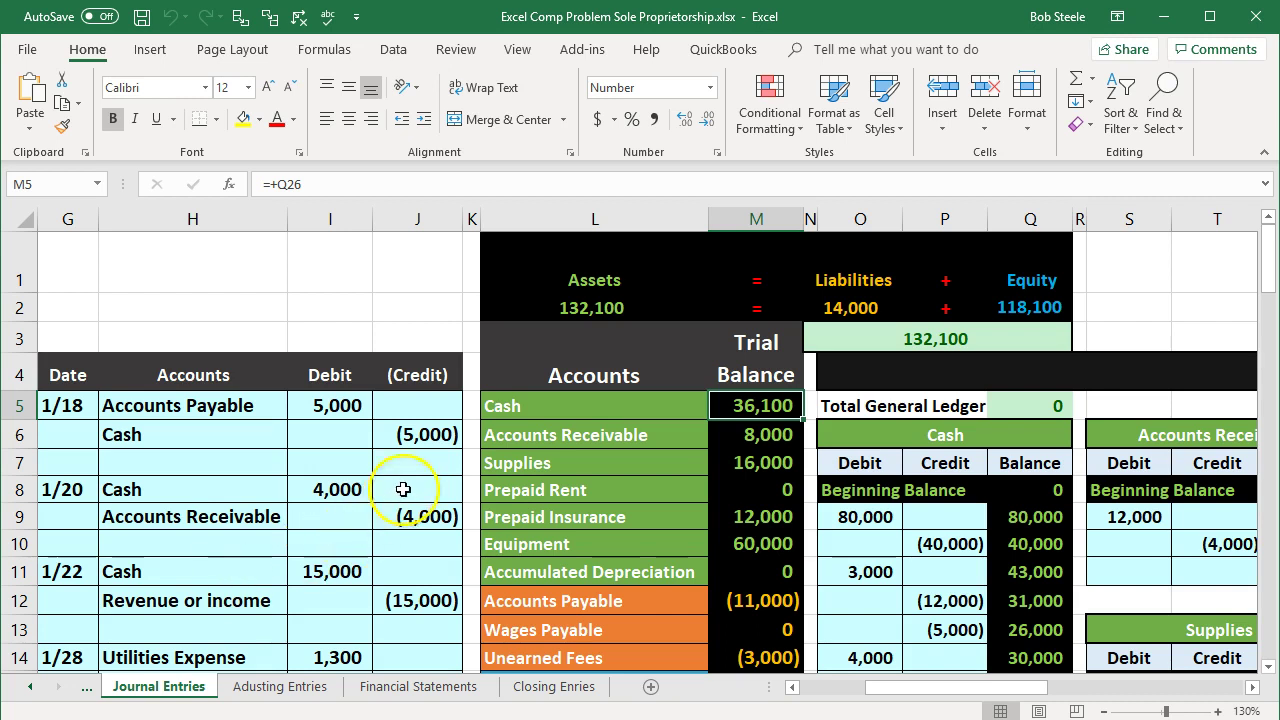
Trace the dependents of the 1/18 journal entry's Accounts Payable debit in I5 and Cash credit in J6
drag(624, 279, 986, 280)
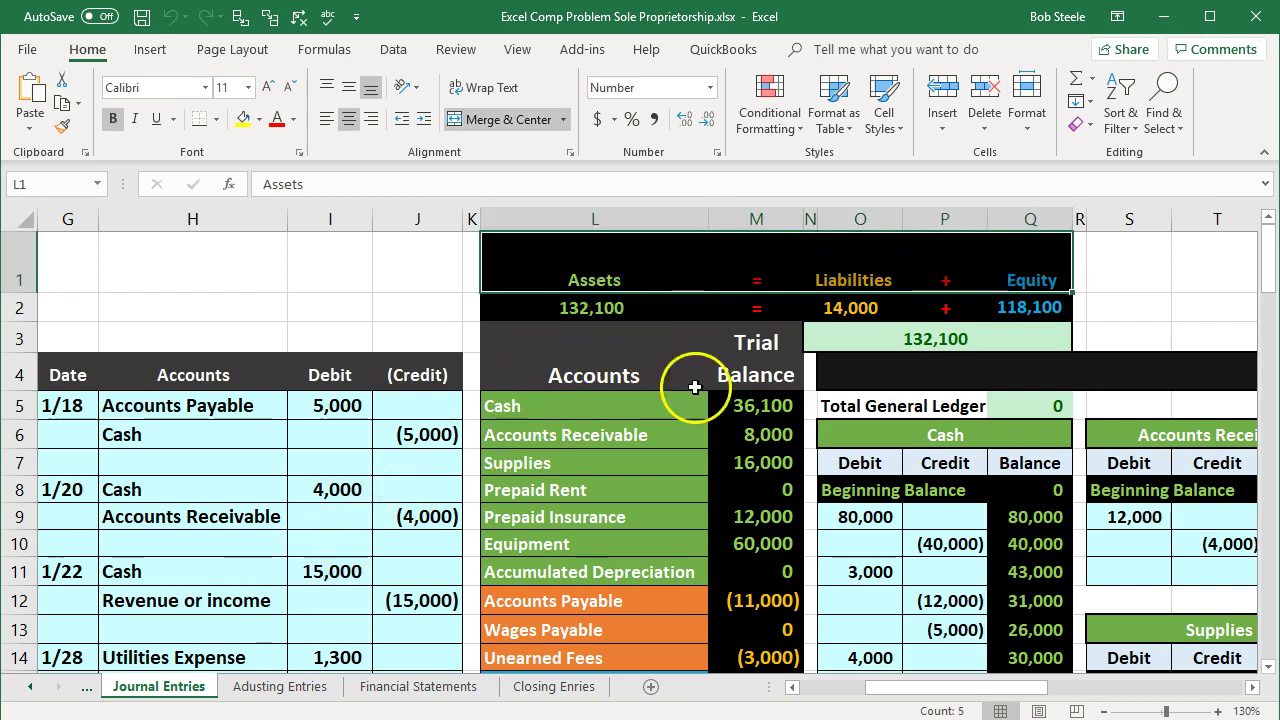
click(278, 483)
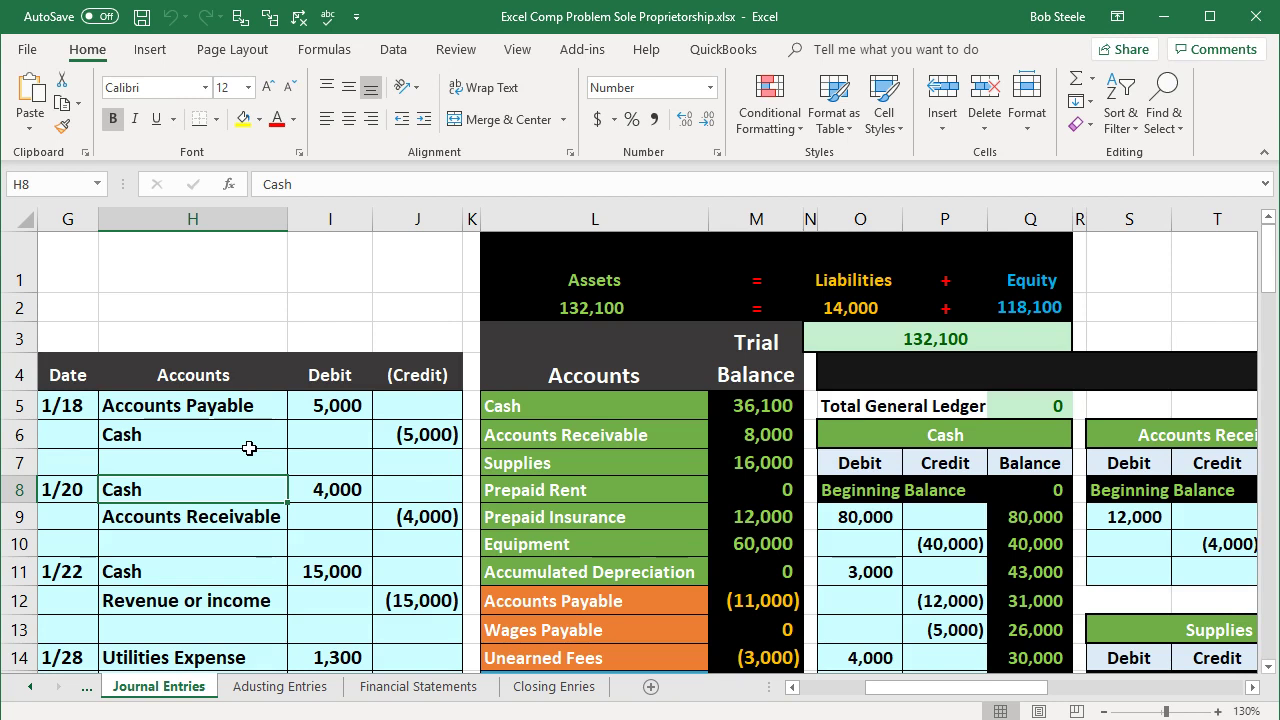
scroll(250, 448, down, 1)
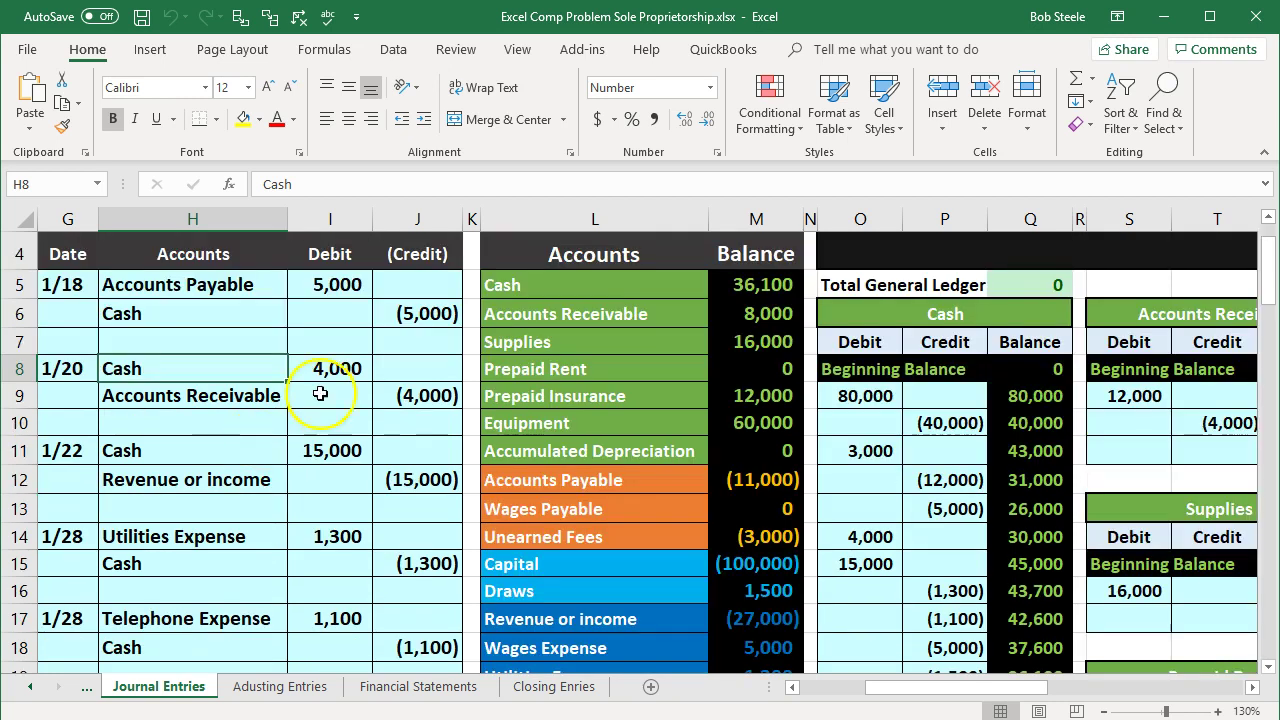
click(345, 290)
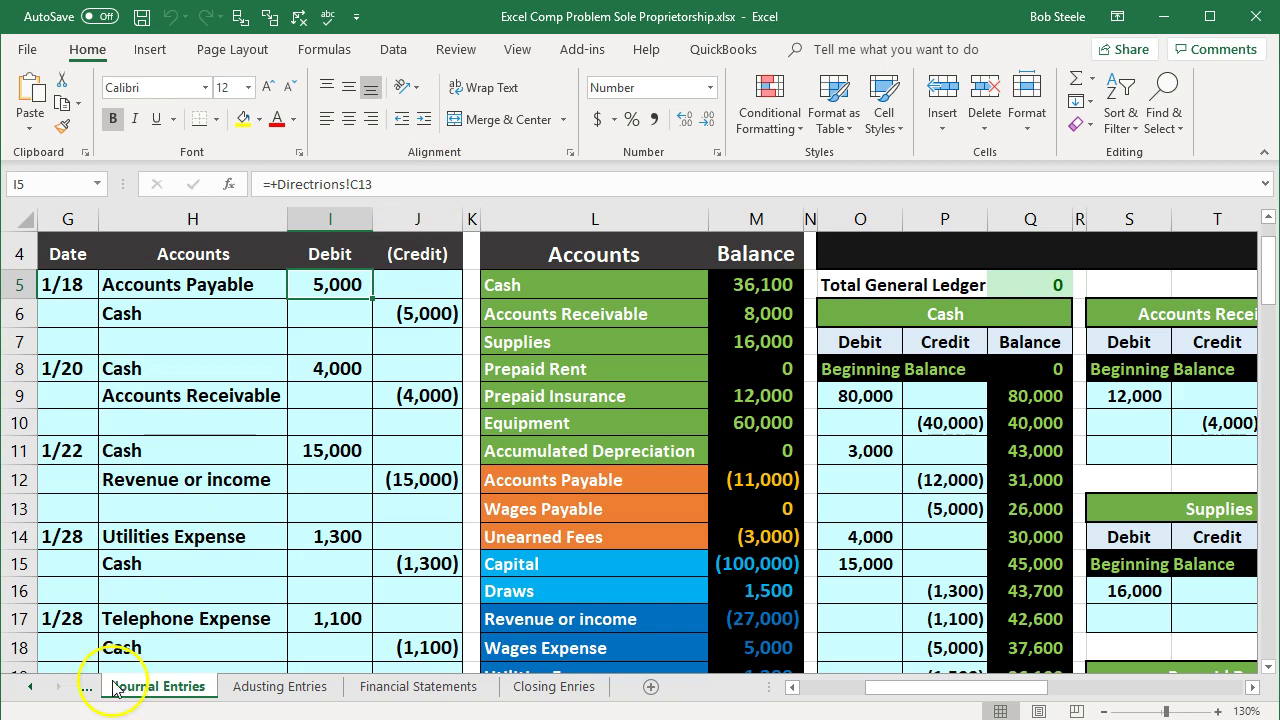
key(Down)
key(Right)
key(alt+m+d)
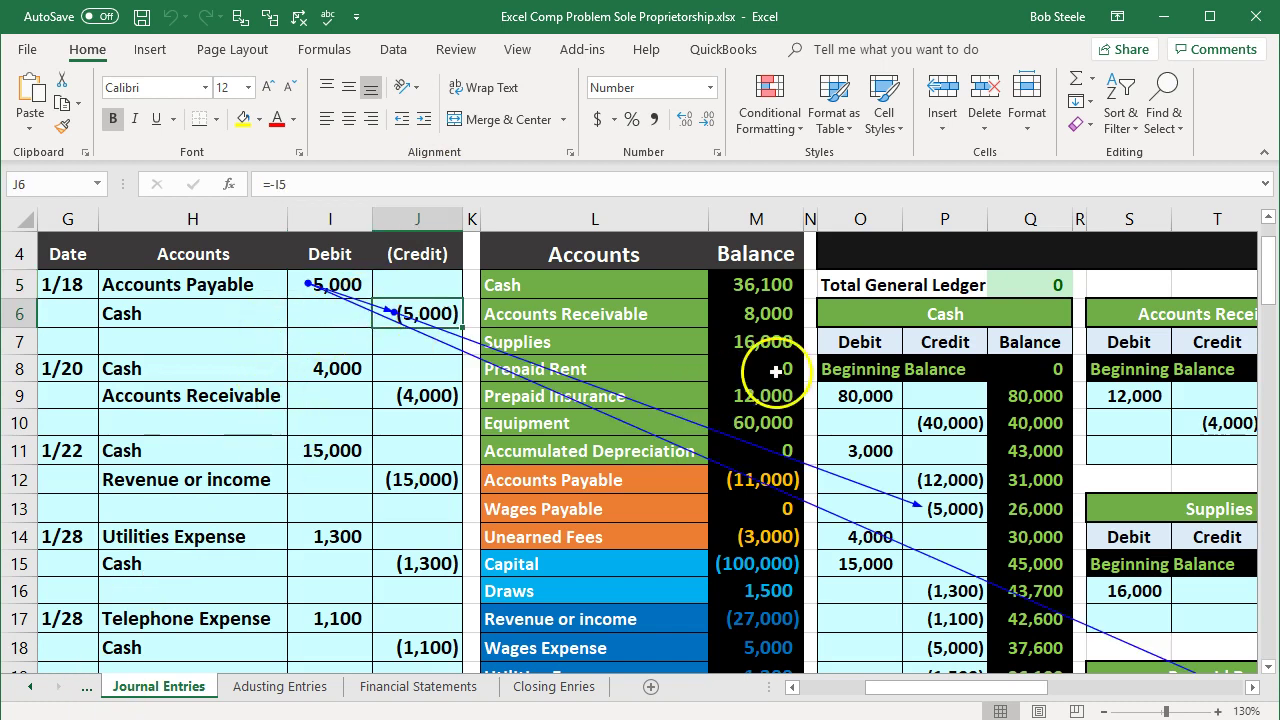
Follow the trace arrows to the Accounts Payable ledger and trace the dependents of its ending balance in Y24
click(880, 313)
drag(1036, 692, 1049, 631)
scroll(1040, 605, down, 2)
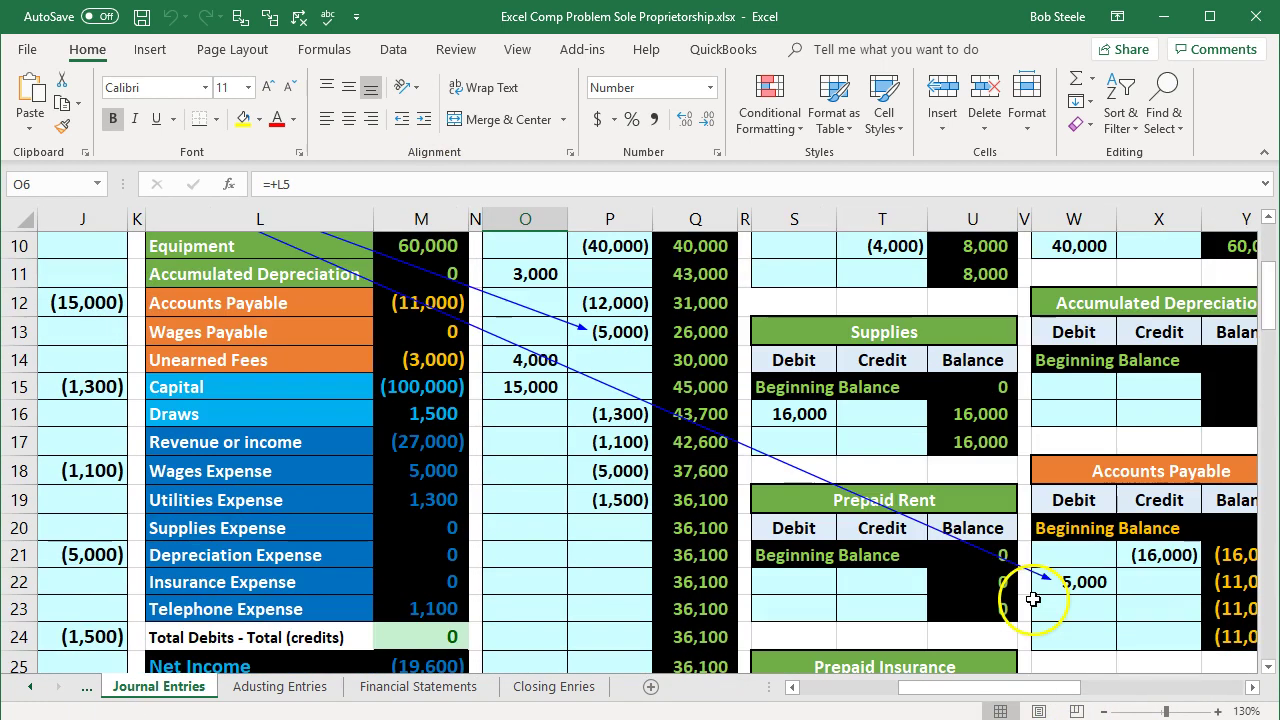
click(1252, 687)
click(1160, 637)
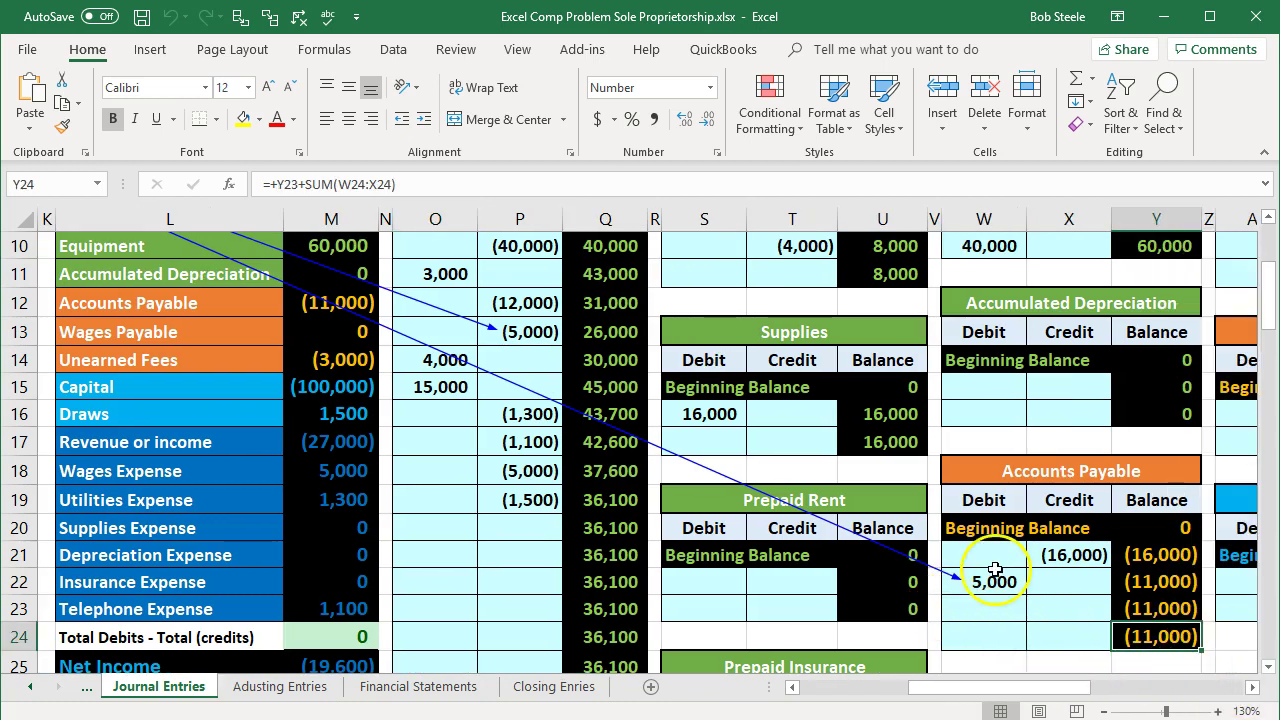
click(268, 18)
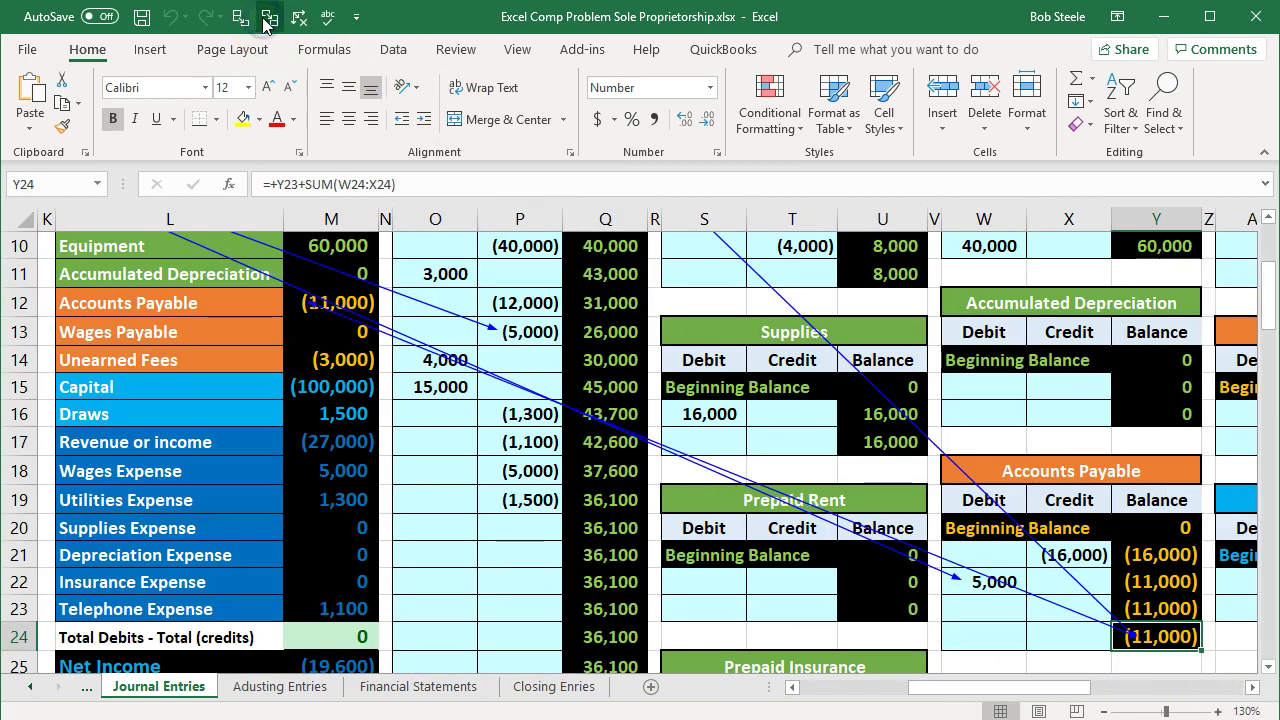
Inspect the linked Accounts Payable balance in the trial balance at M12 and remove all trace arrows
drag(925, 688, 882, 688)
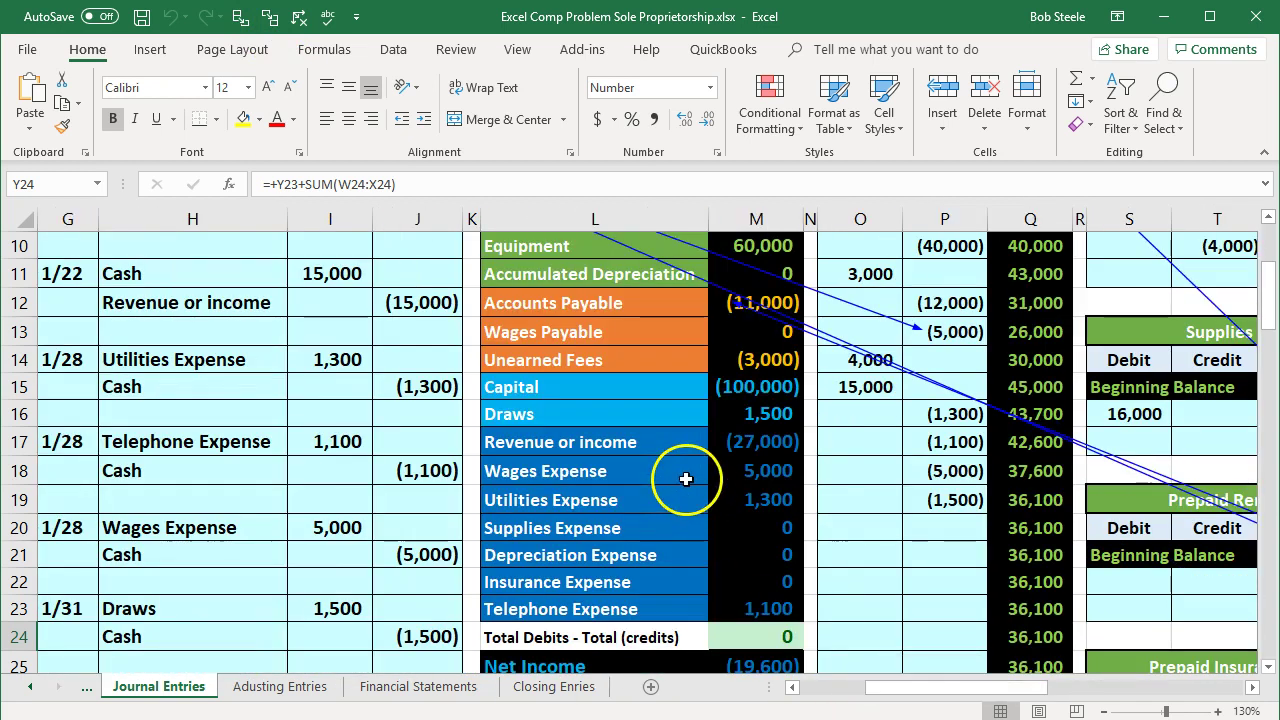
scroll(700, 420, up, 1)
click(718, 380)
scroll(700, 400, up, 3)
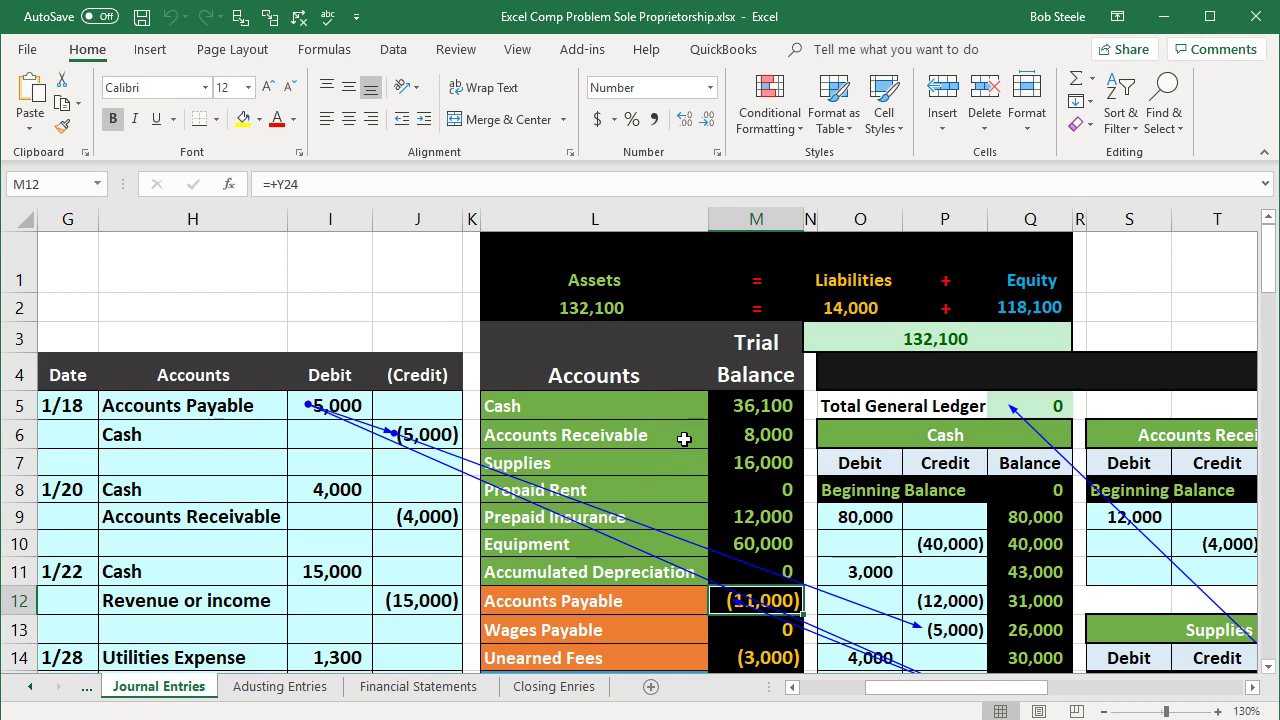
click(298, 16)
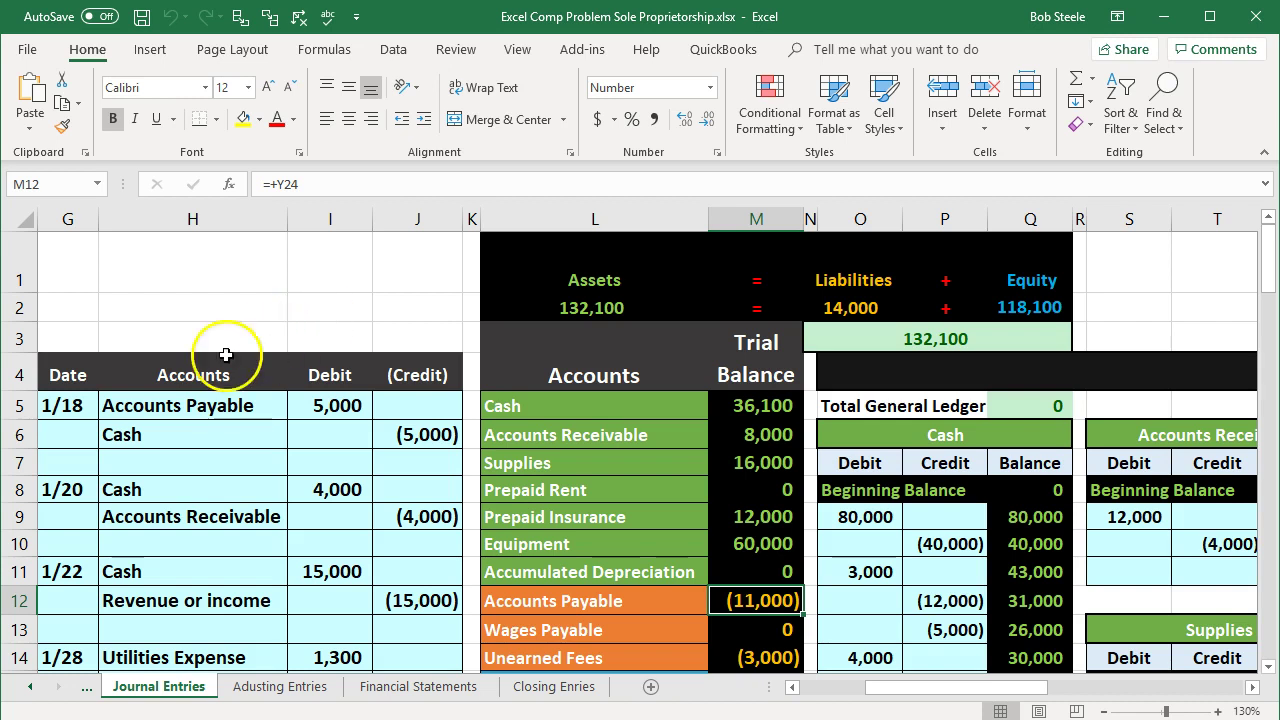
Examine the debit and credit lines of the 1/18 and 1/20 journal entries in columns H to J
drag(181, 407, 423, 429)
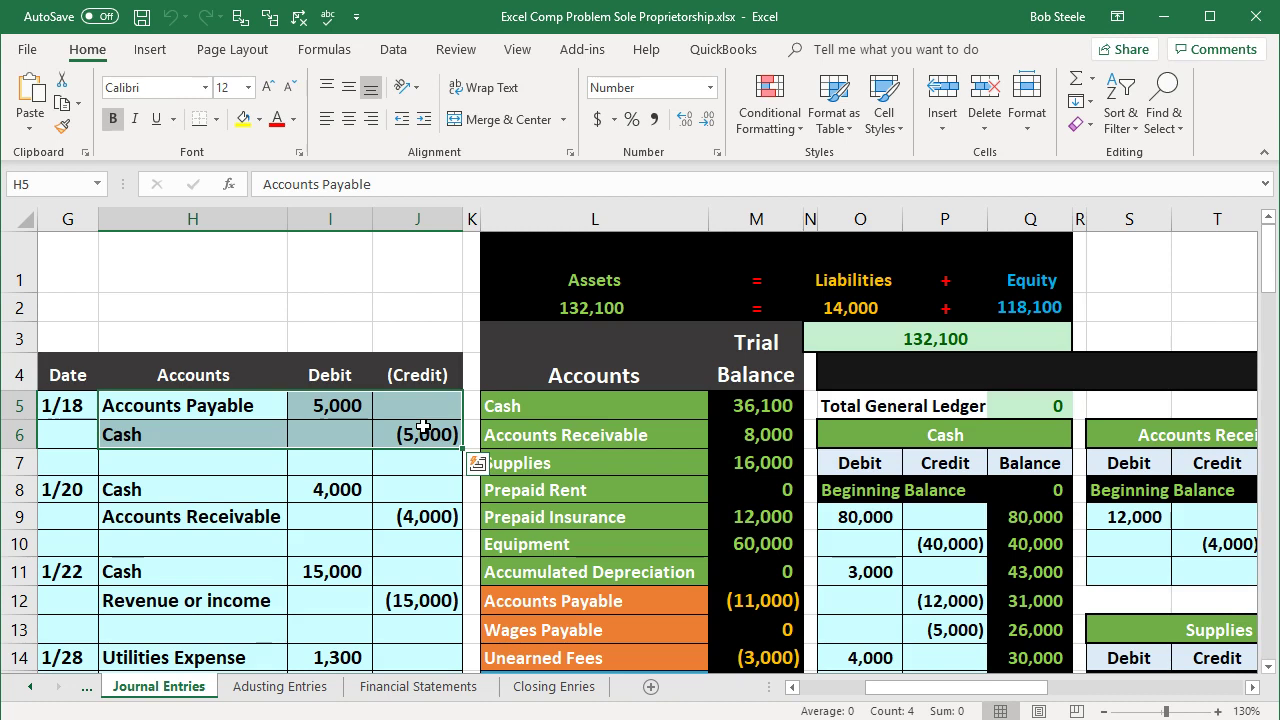
drag(374, 497, 378, 503)
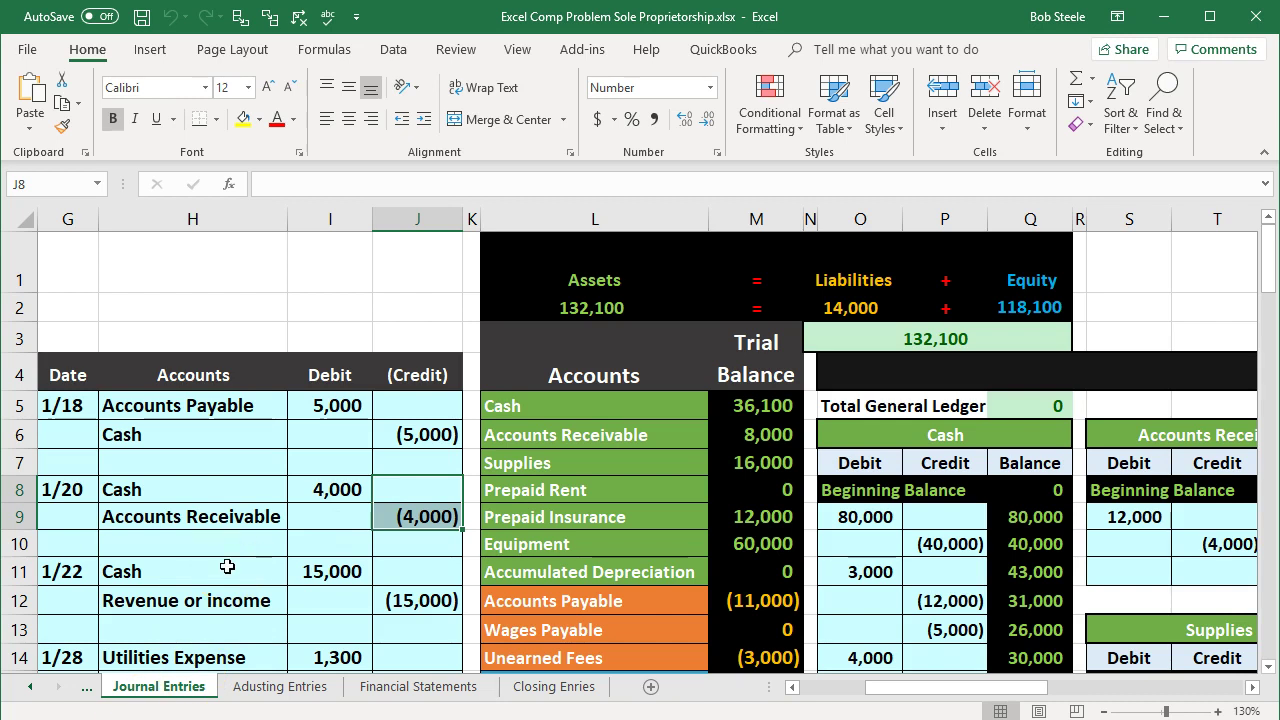
drag(175, 406, 435, 436)
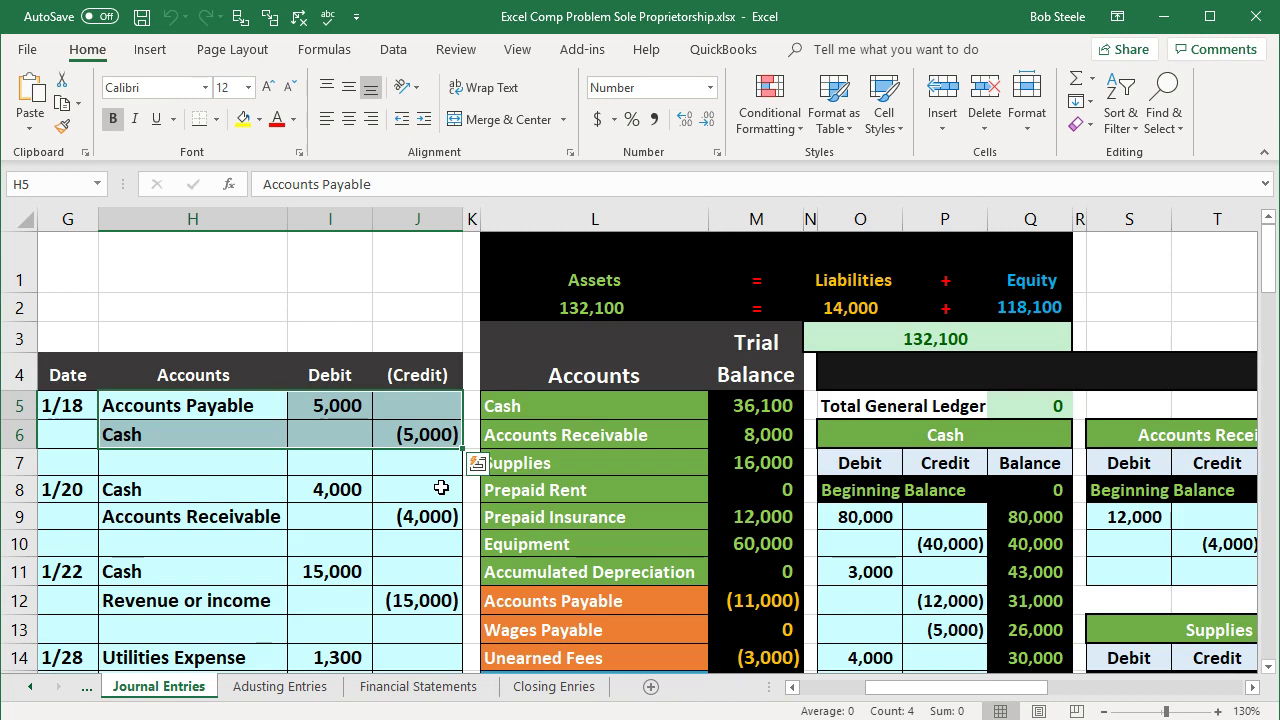
click(418, 499)
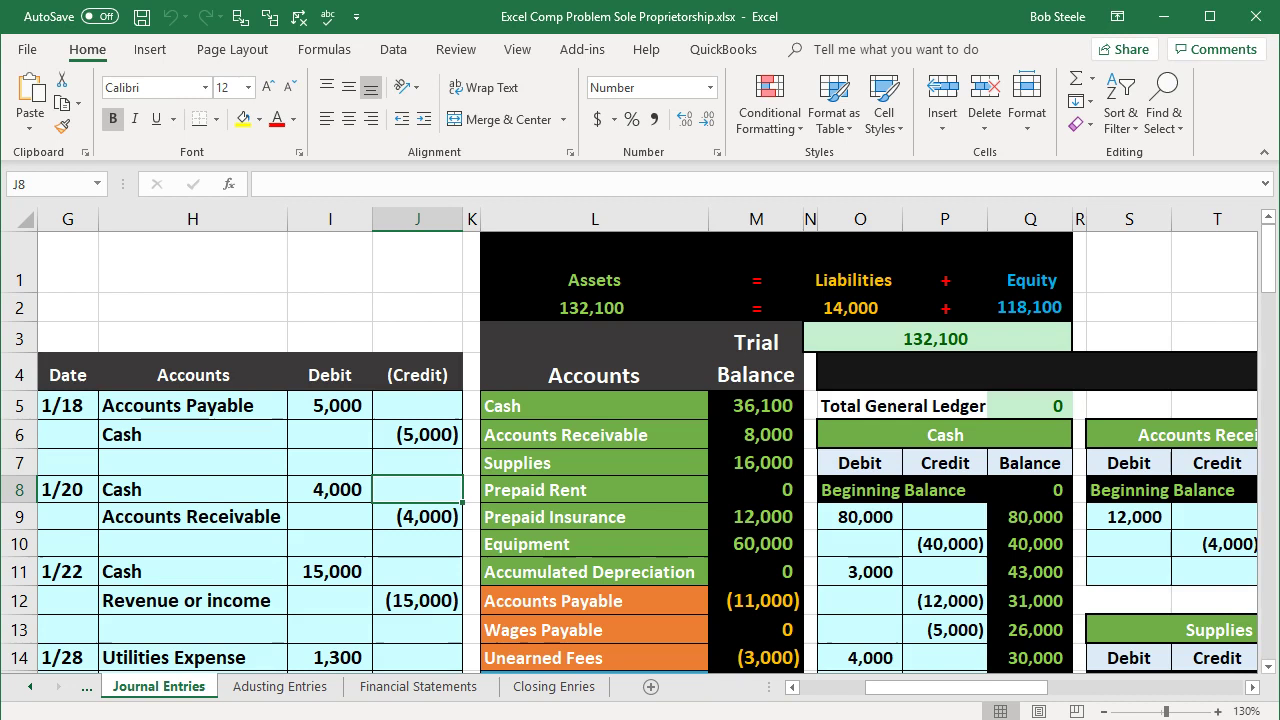
click(358, 416)
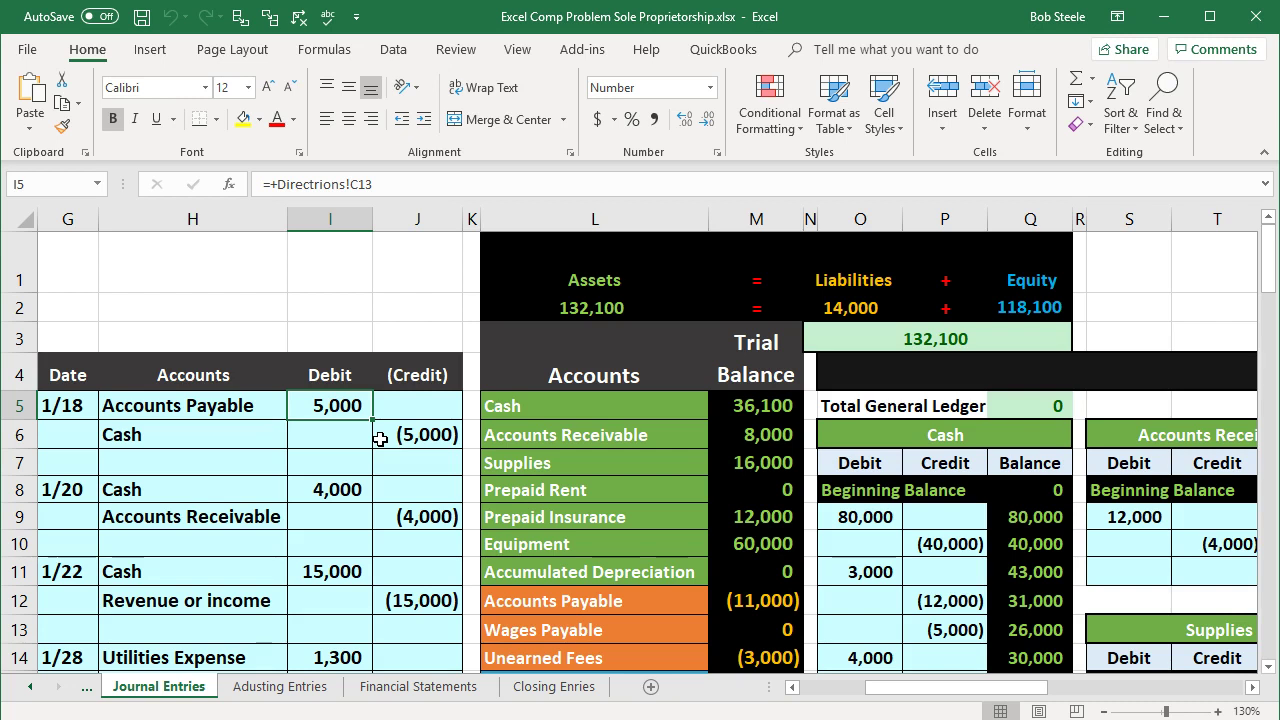
drag(251, 408, 379, 451)
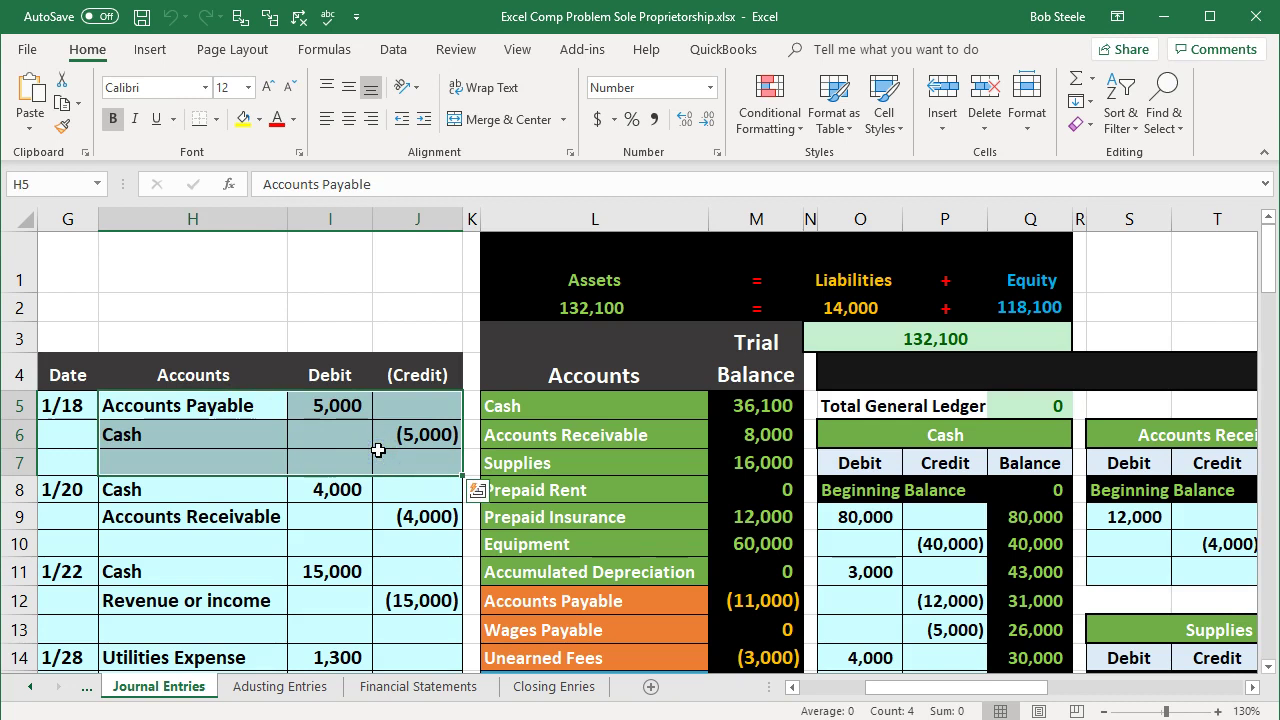
Switch to QuickBooks Desktop, view the blank vendor bill form and close it
key(alt+Tab)
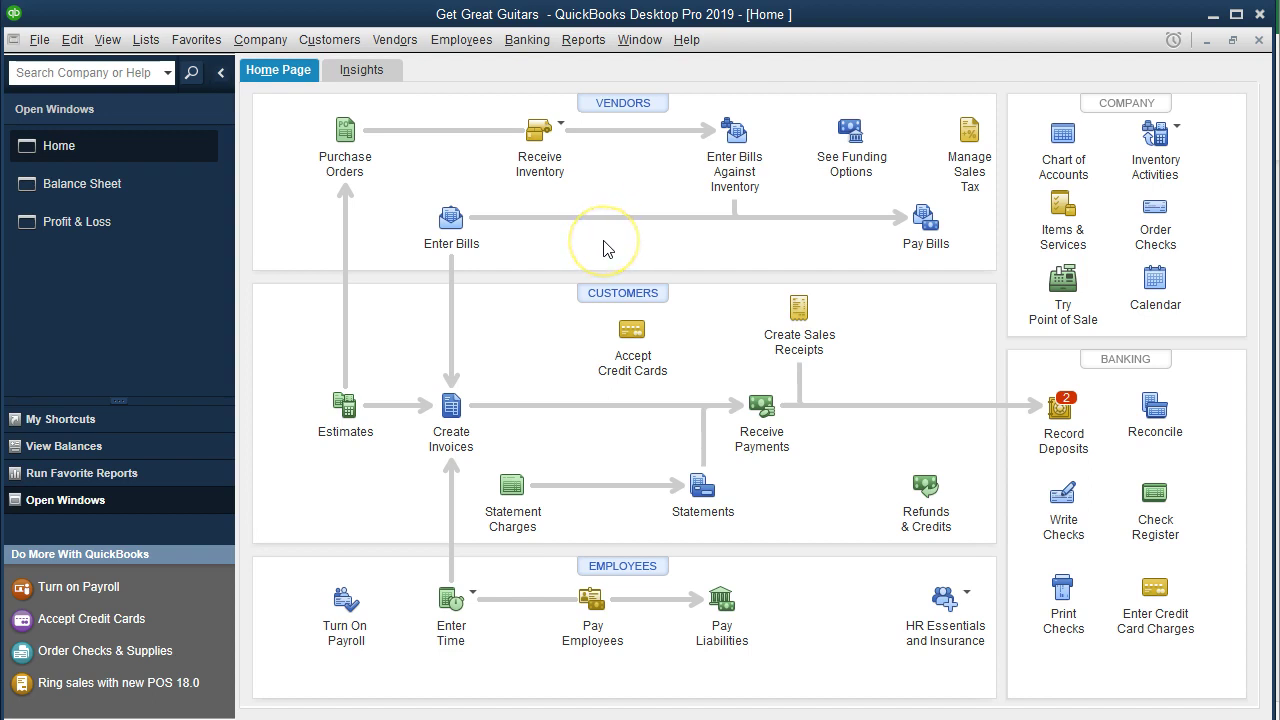
click(455, 236)
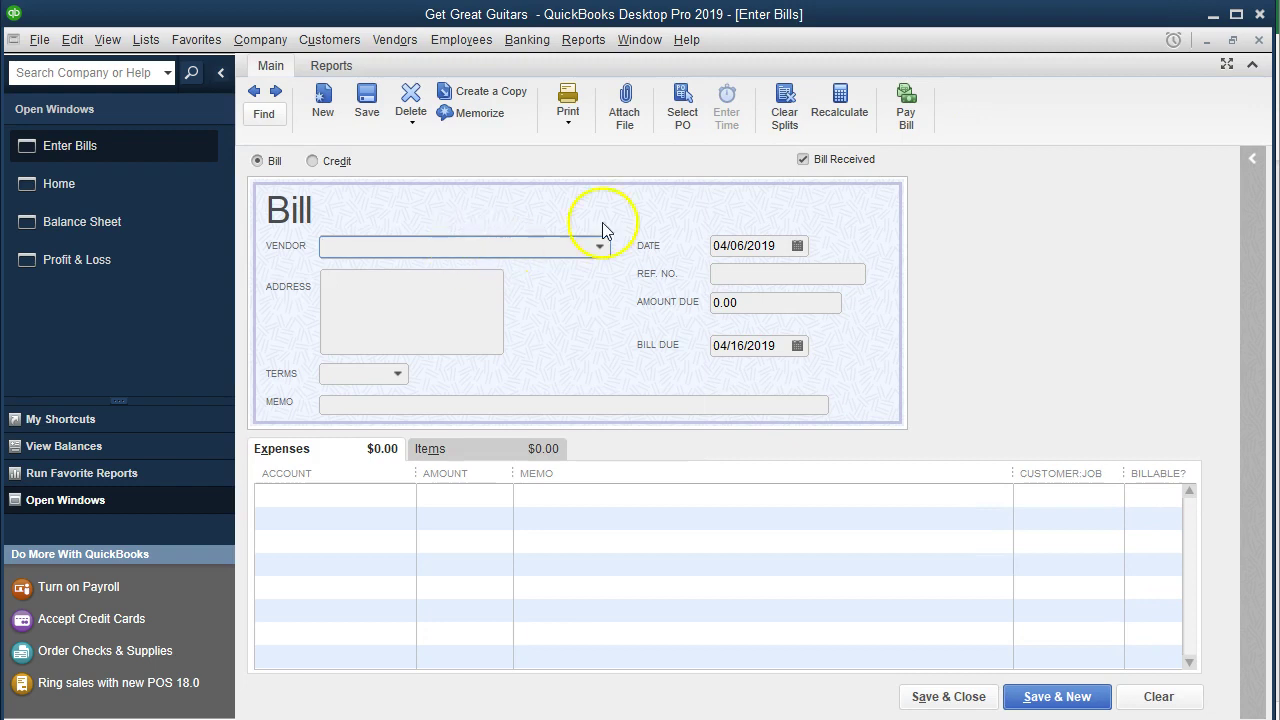
click(1259, 42)
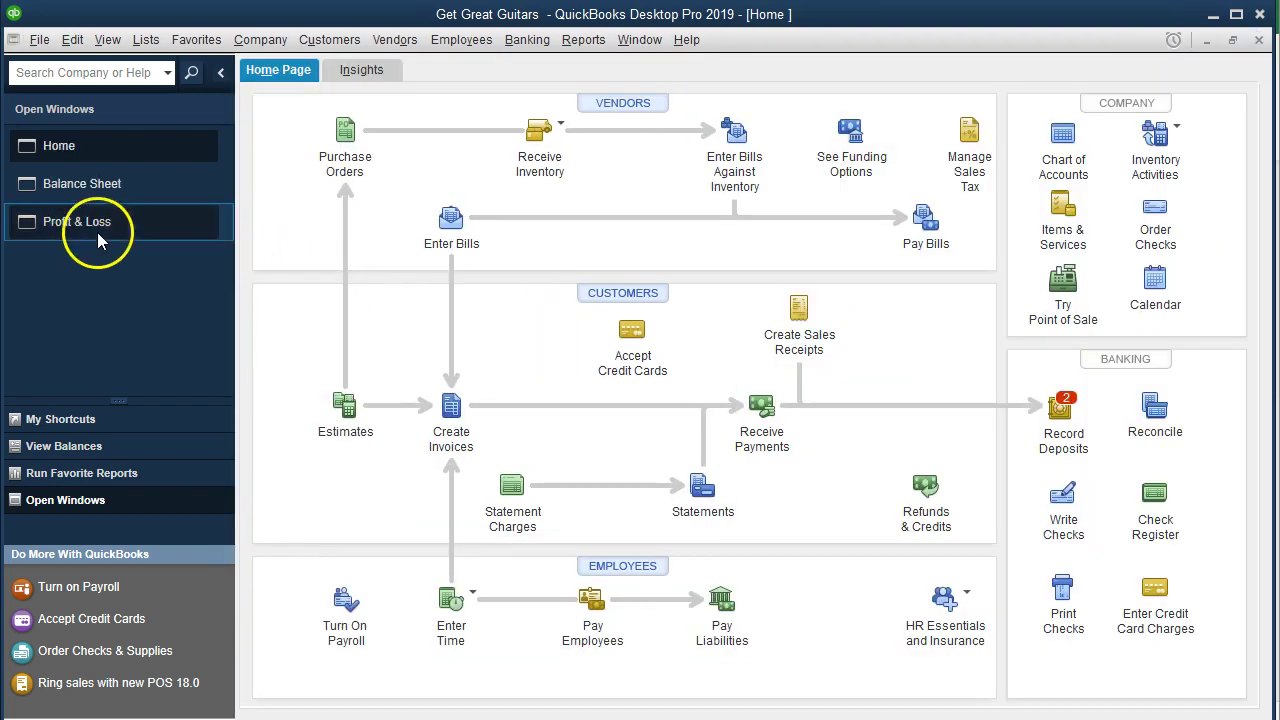
View the Balance Sheet report and switch back to the journal entries in Excel
click(81, 188)
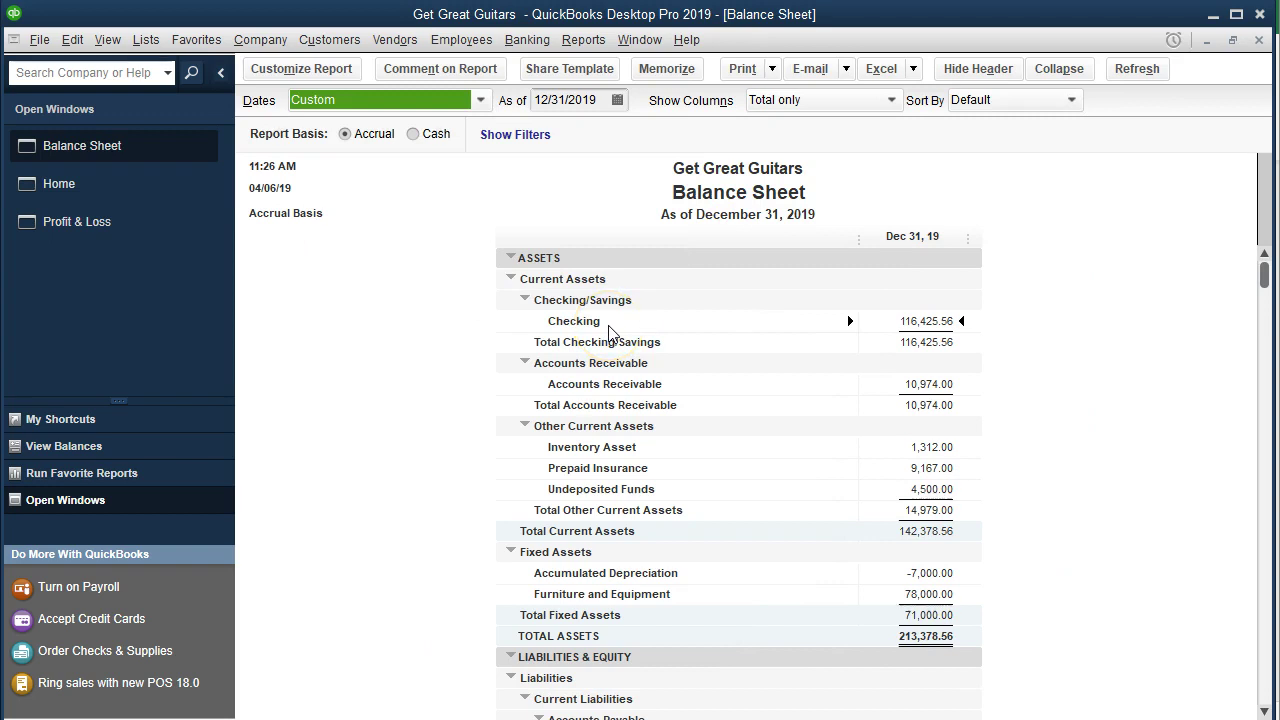
key(alt+Tab)
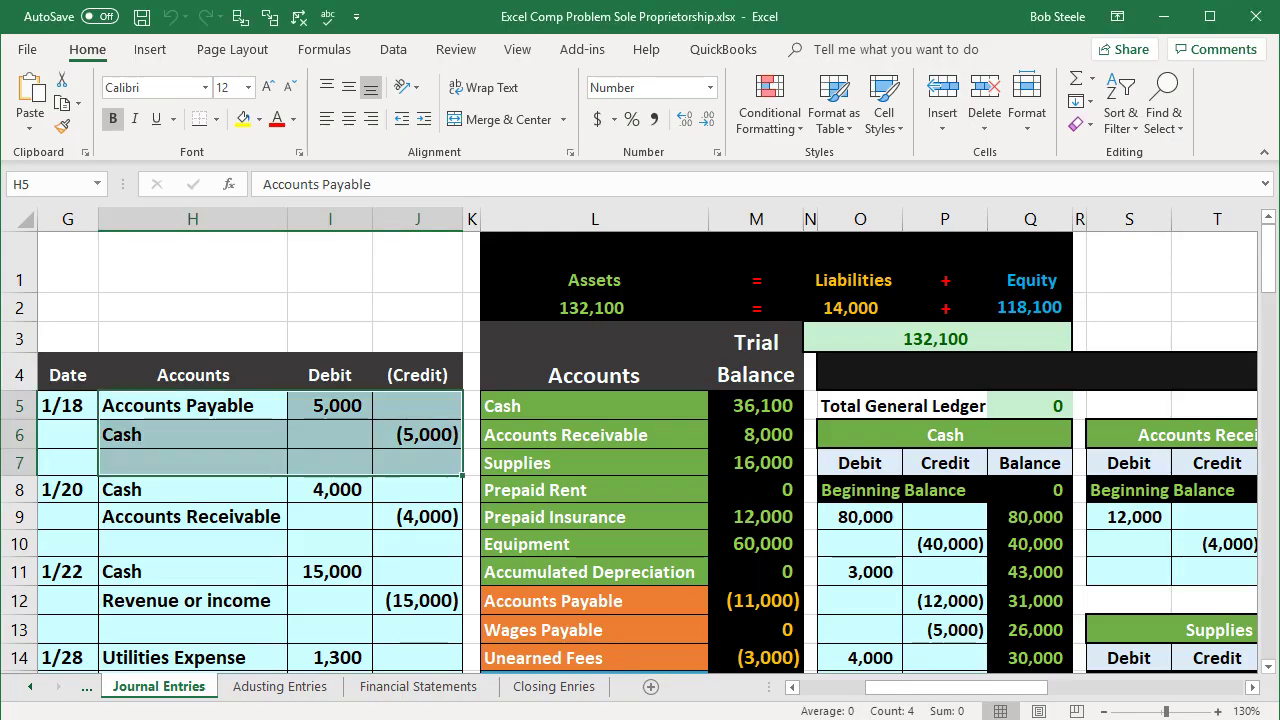
click(407, 541)
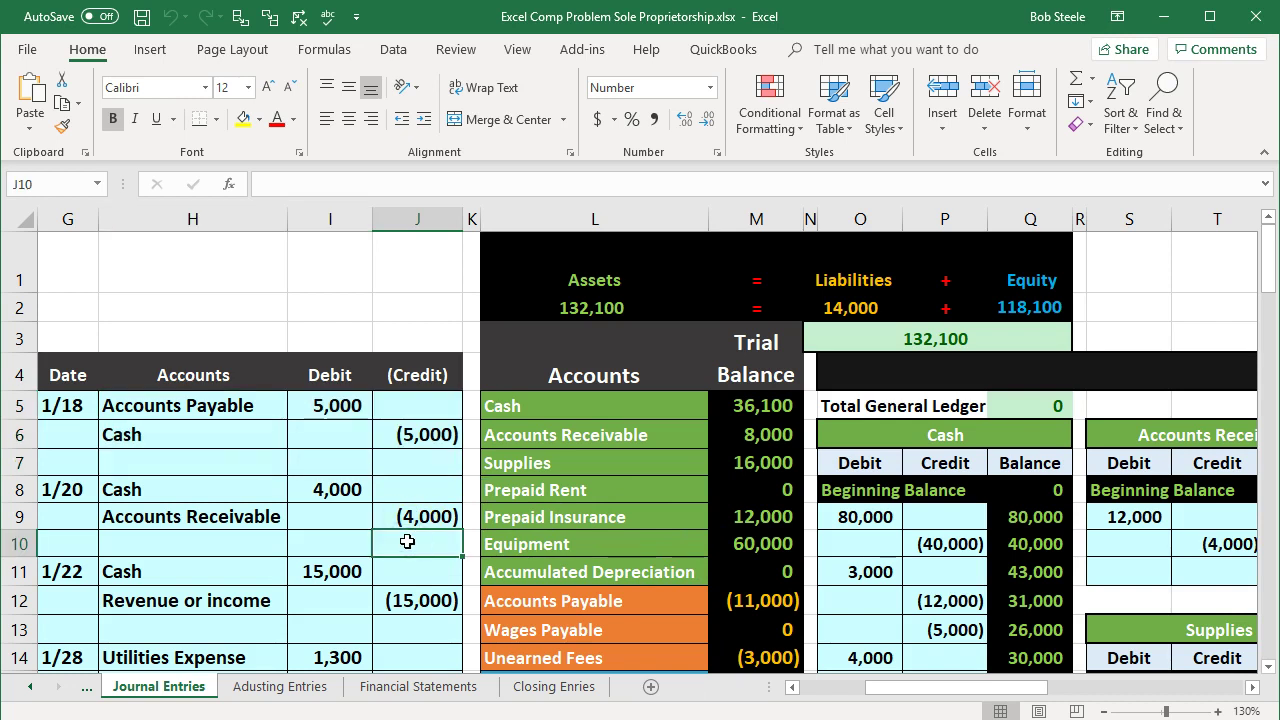
Return to QuickBooks, drill down into the Balance Sheet's Checking amount, and close the Transactions by Account report
click(1162, 18)
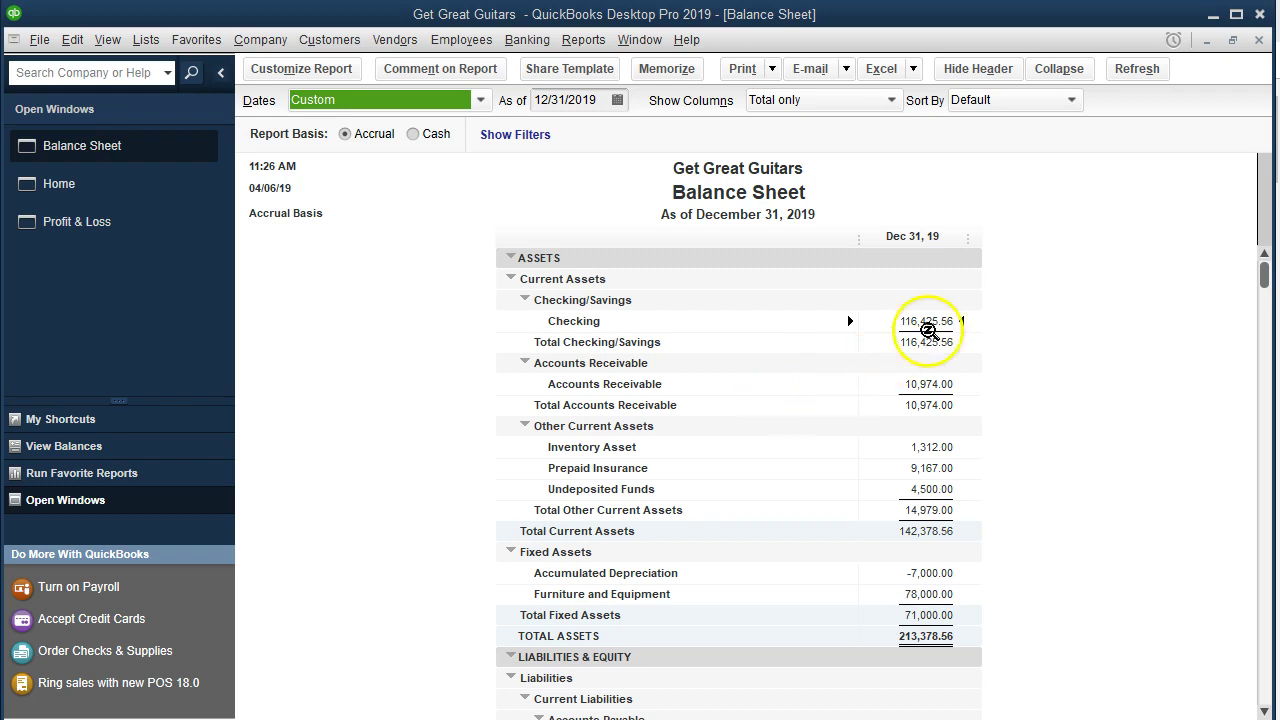
click(927, 318)
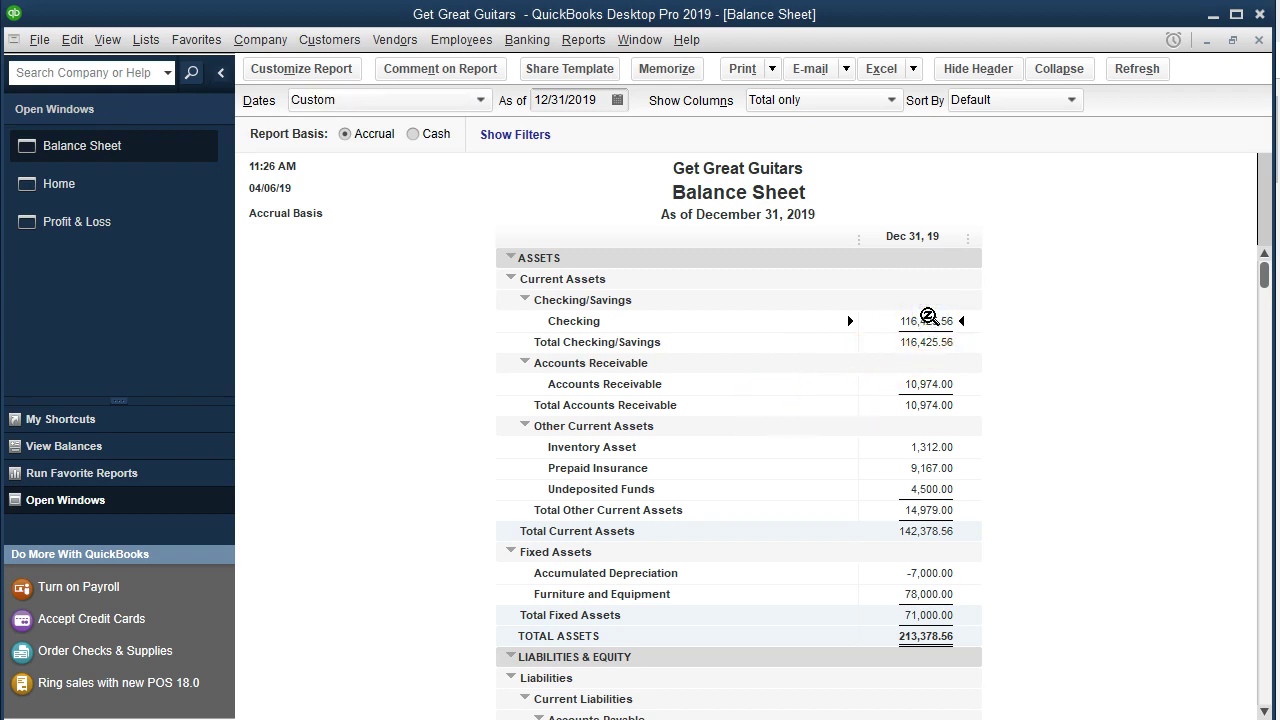
double_click(927, 323)
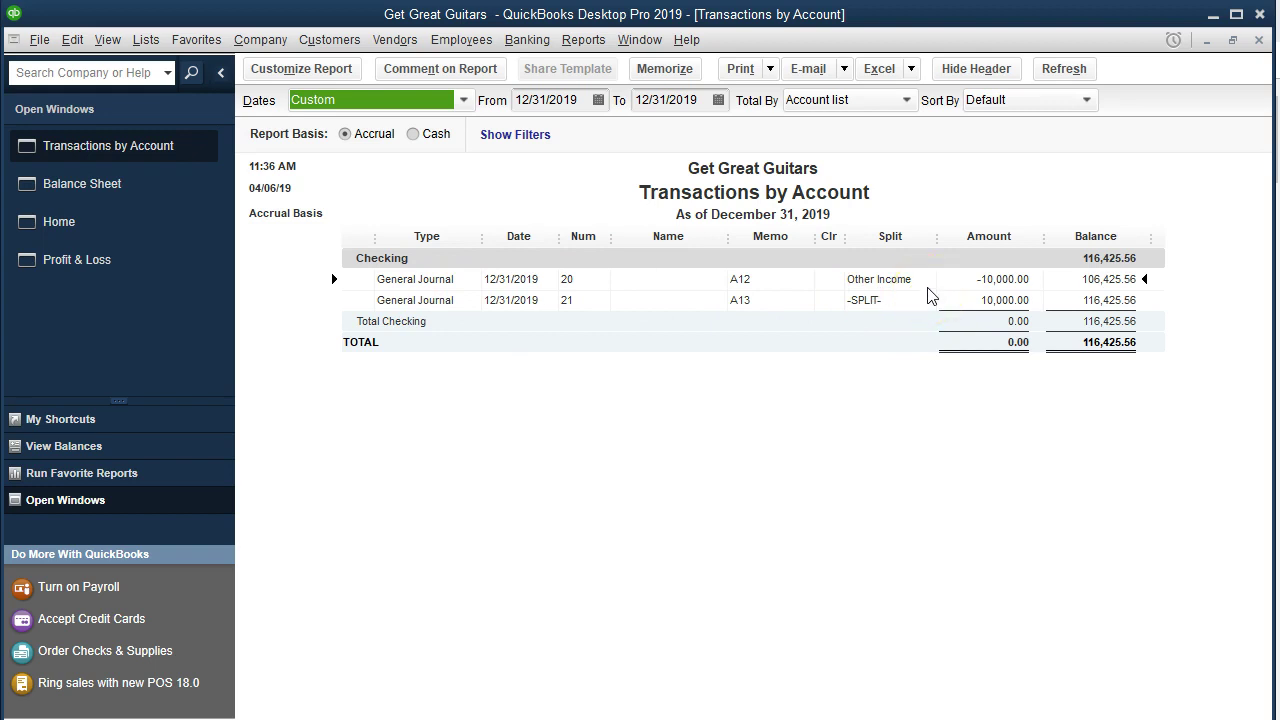
click(1262, 40)
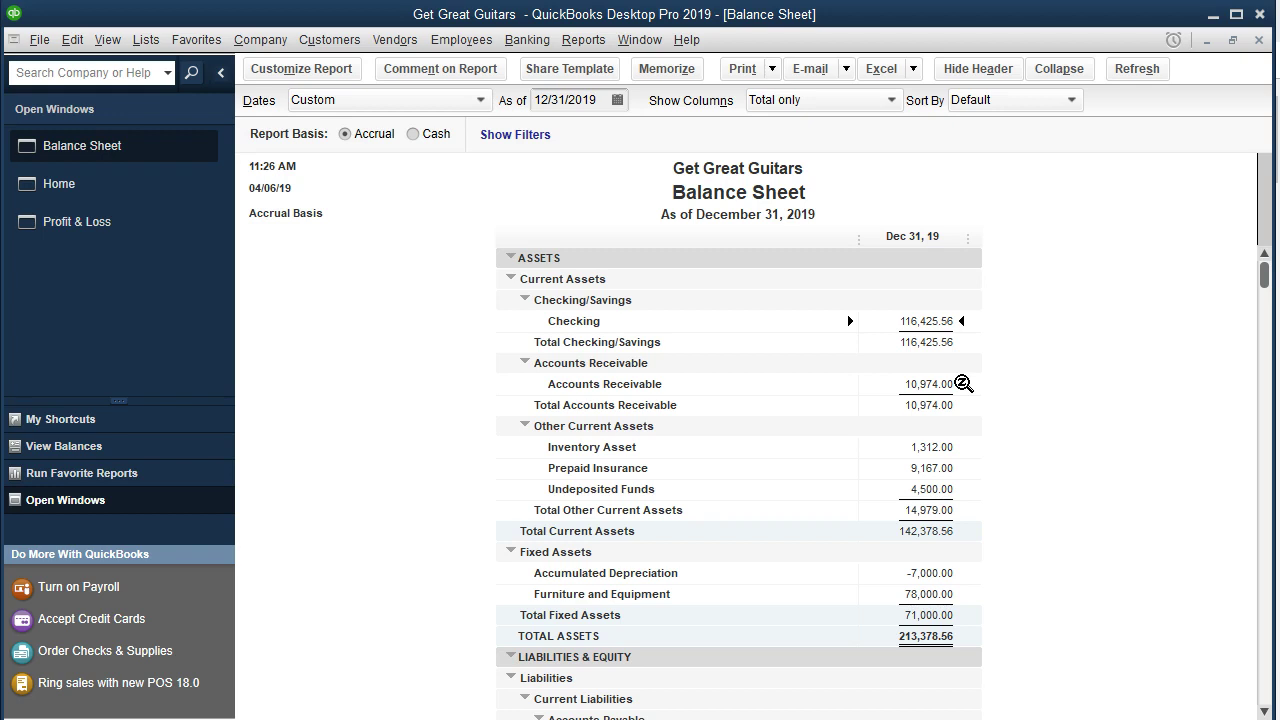
Switch to Excel and review the 1/18 and 1/20 journal entries against the Cash and Accounts Receivable ledgers and trial balance
click(200, 184)
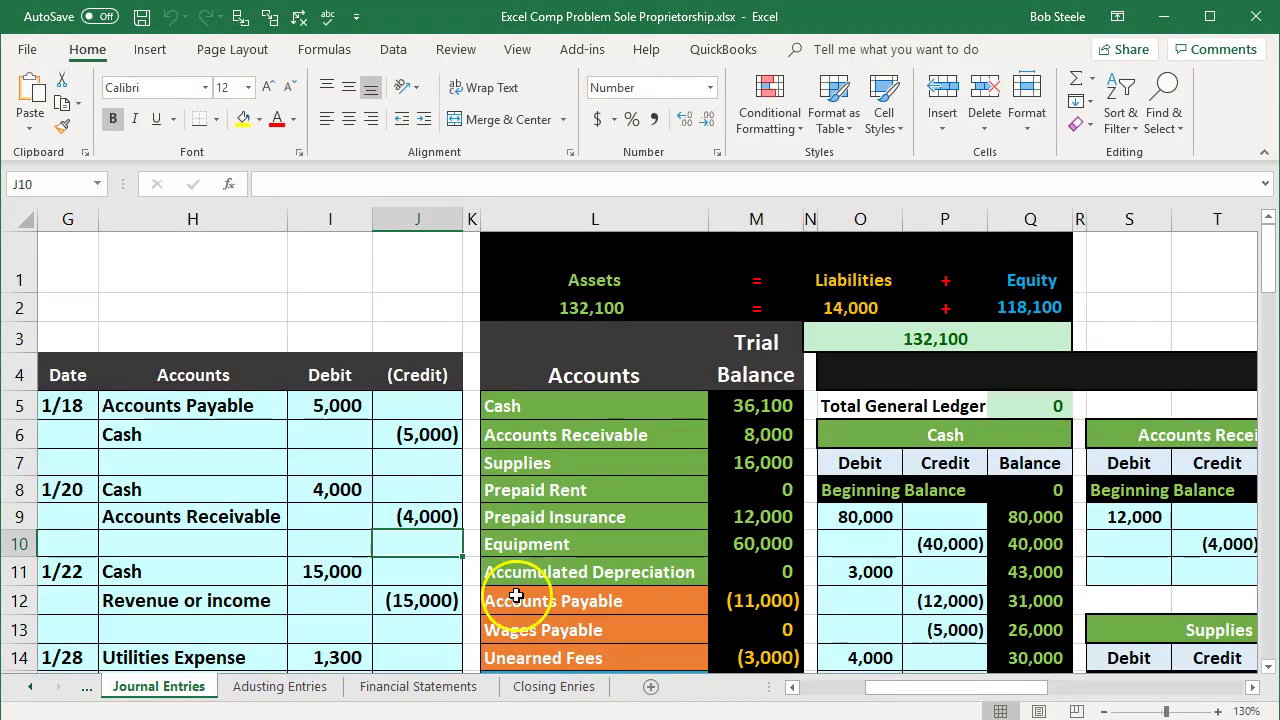
click(325, 475)
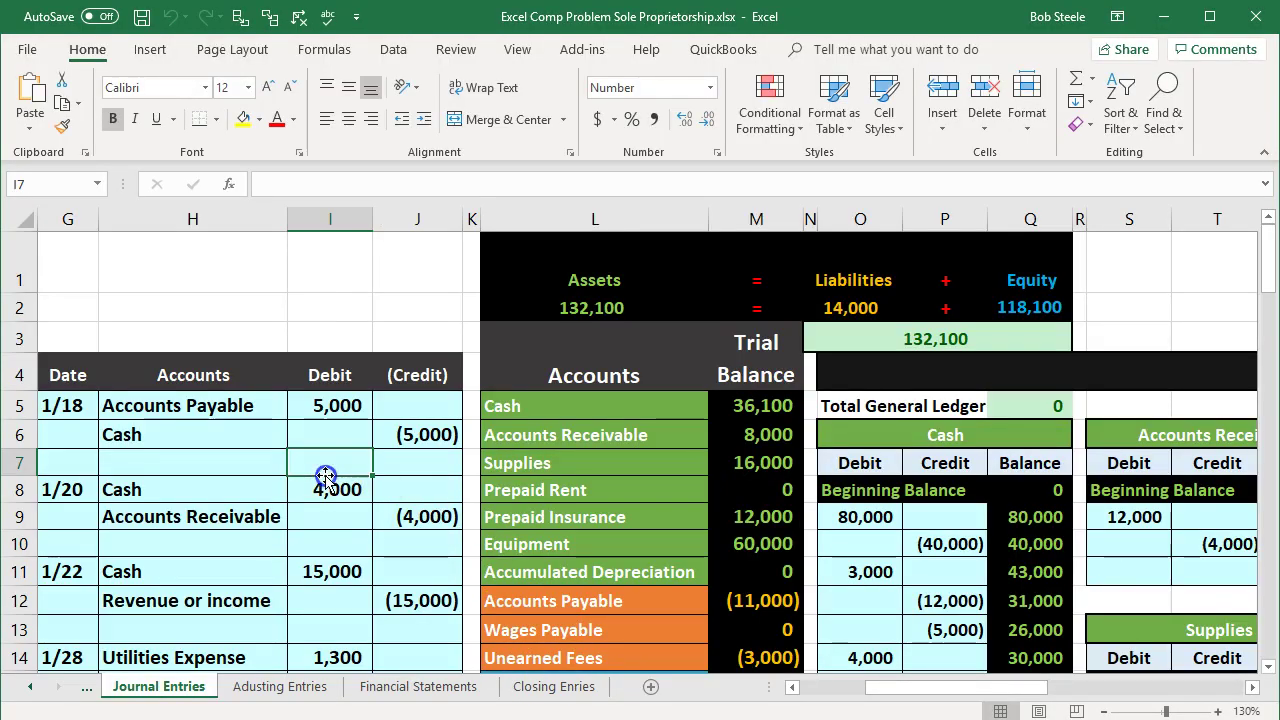
click(1155, 546)
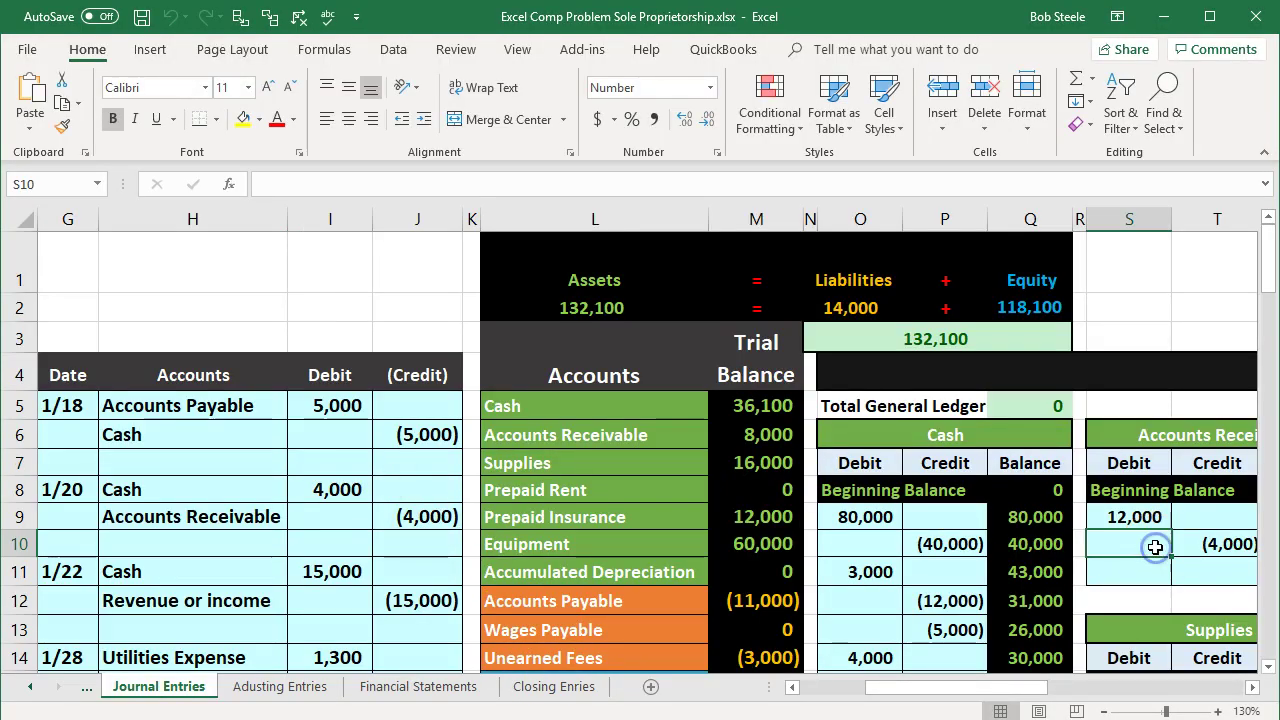
click(779, 516)
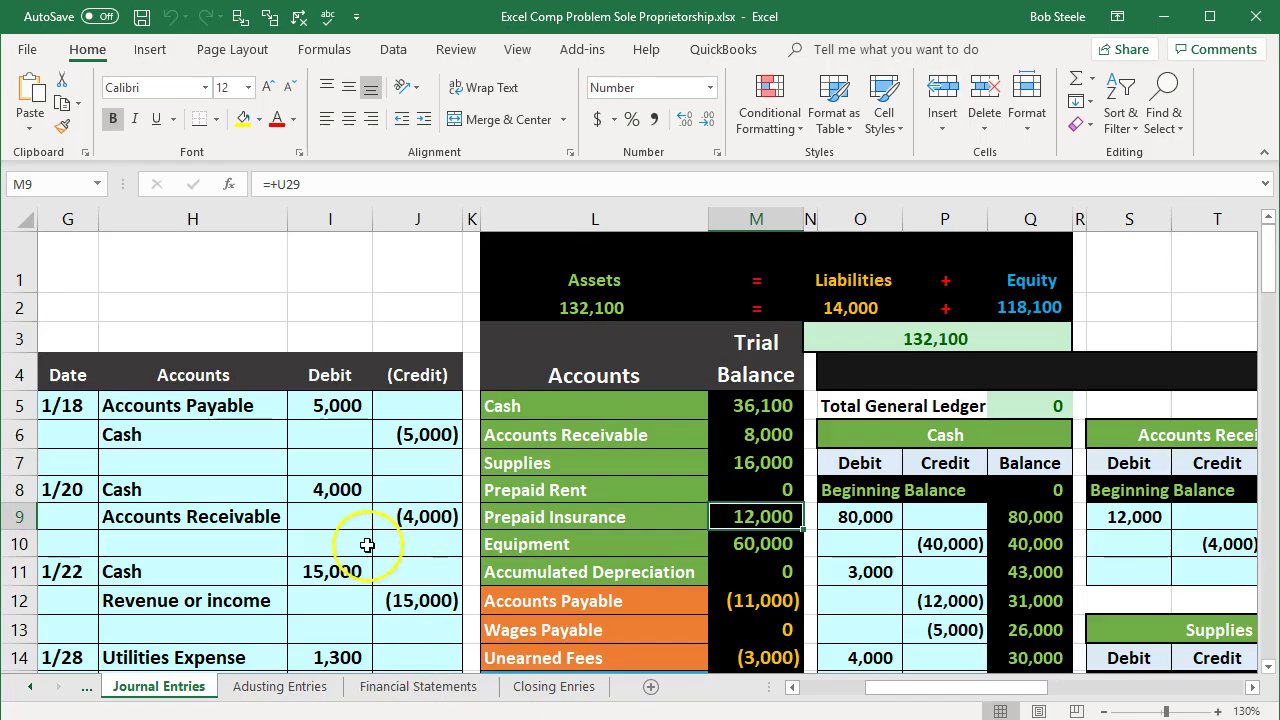
click(367, 545)
drag(200, 492, 374, 529)
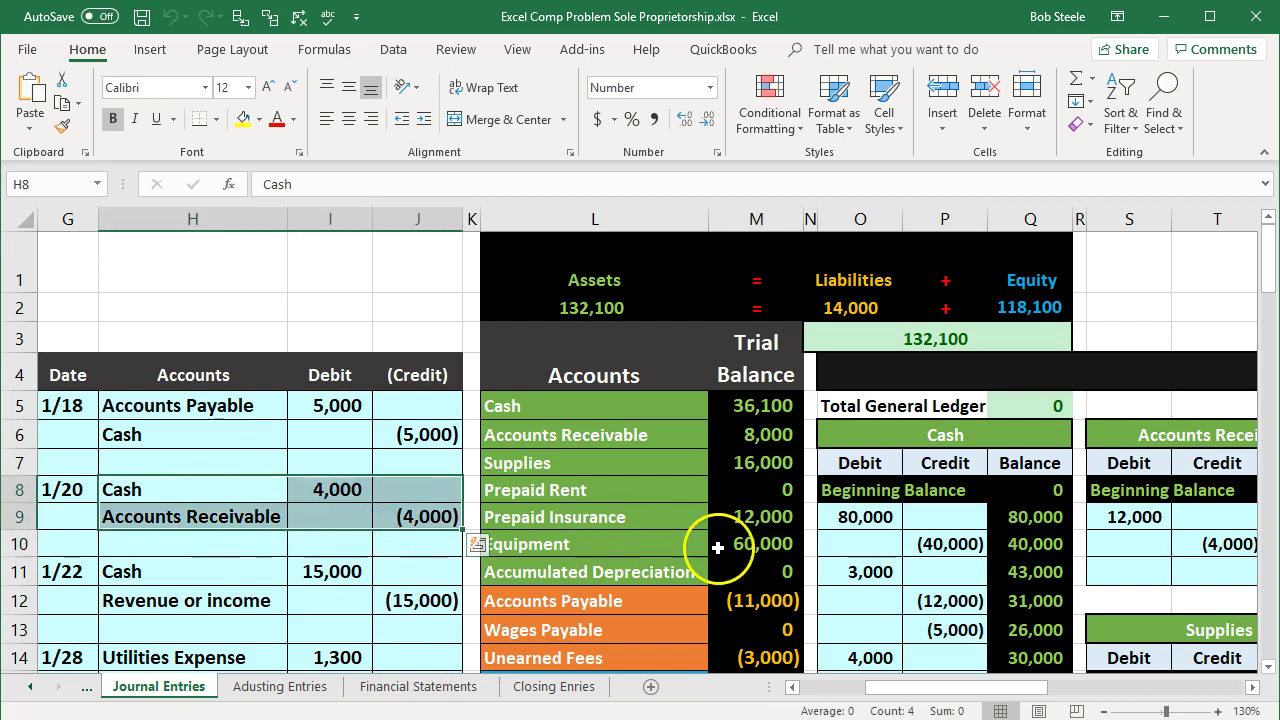
click(906, 567)
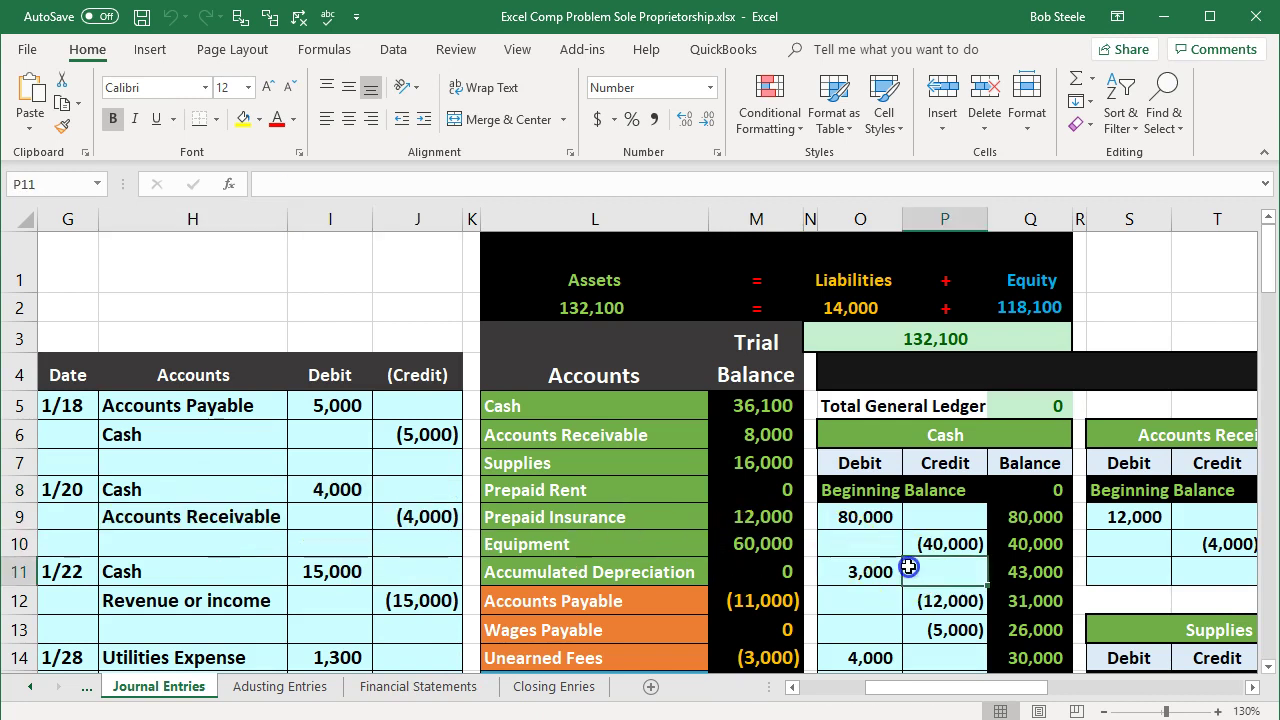
click(787, 540)
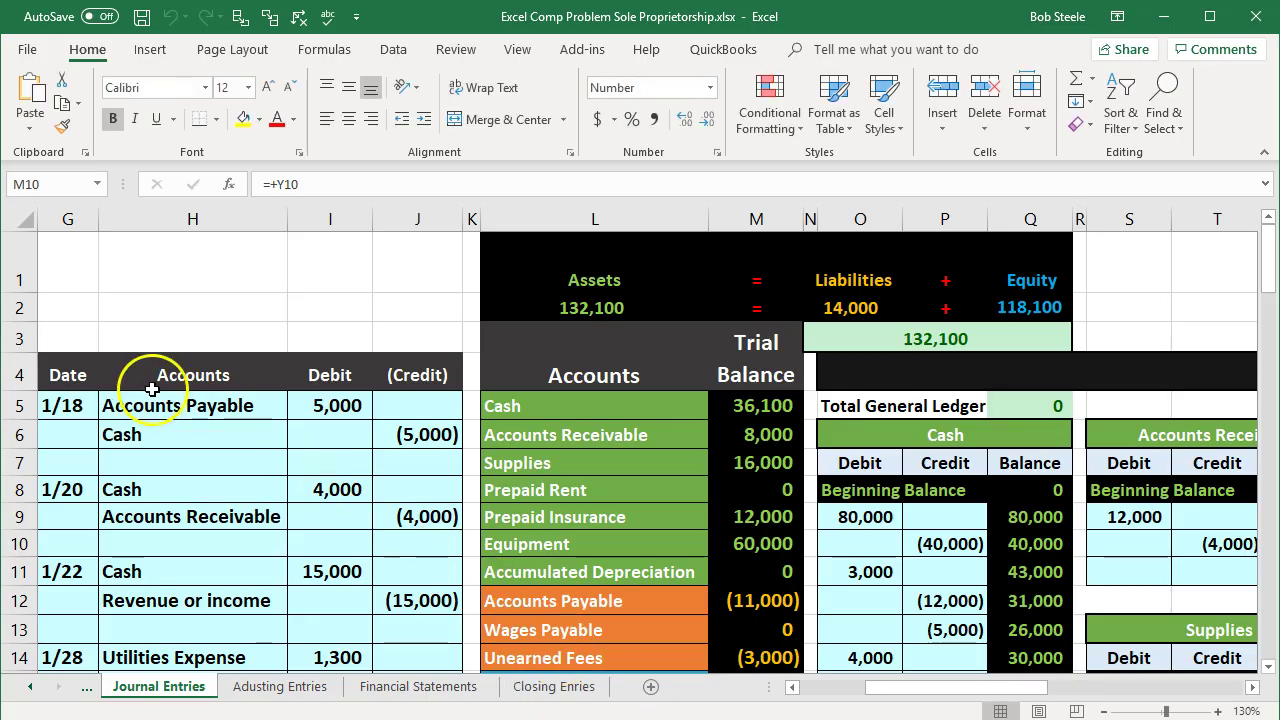
drag(177, 404, 394, 431)
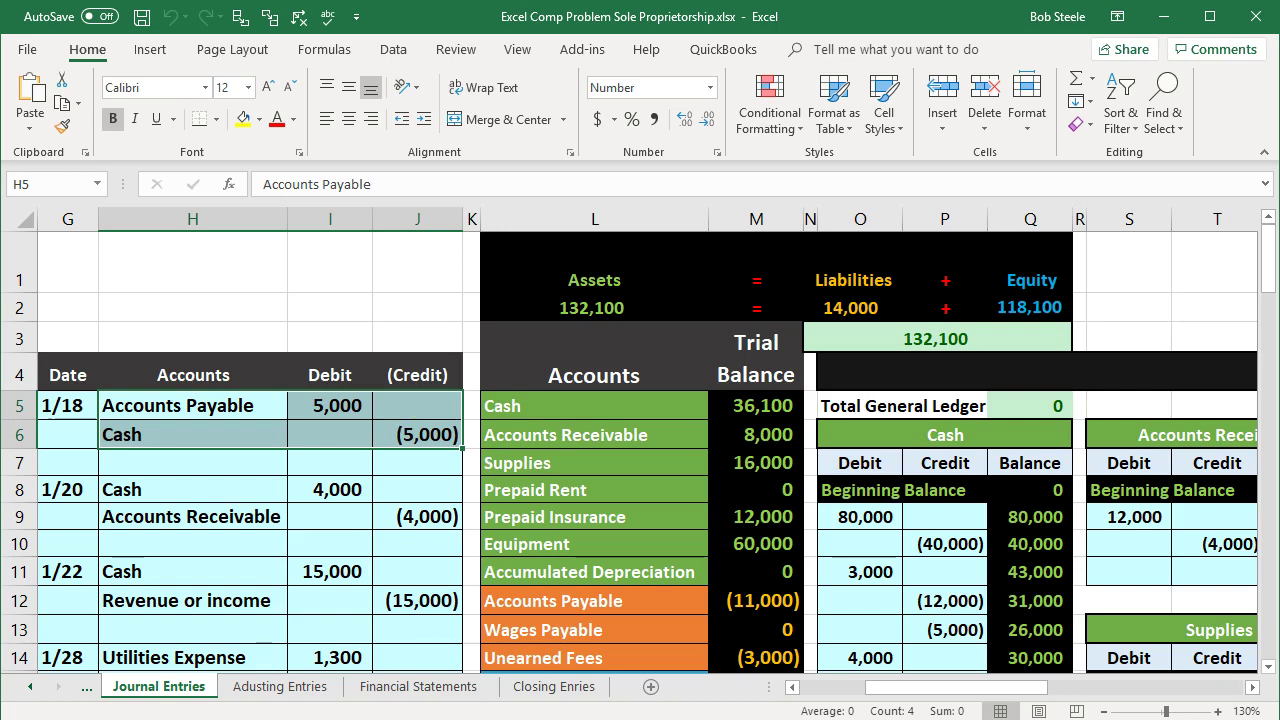
Switch to QuickBooks to view the Create Invoices item on the home page, and return to Excel to select the 1/18 journal entry
key(alt+Tab)
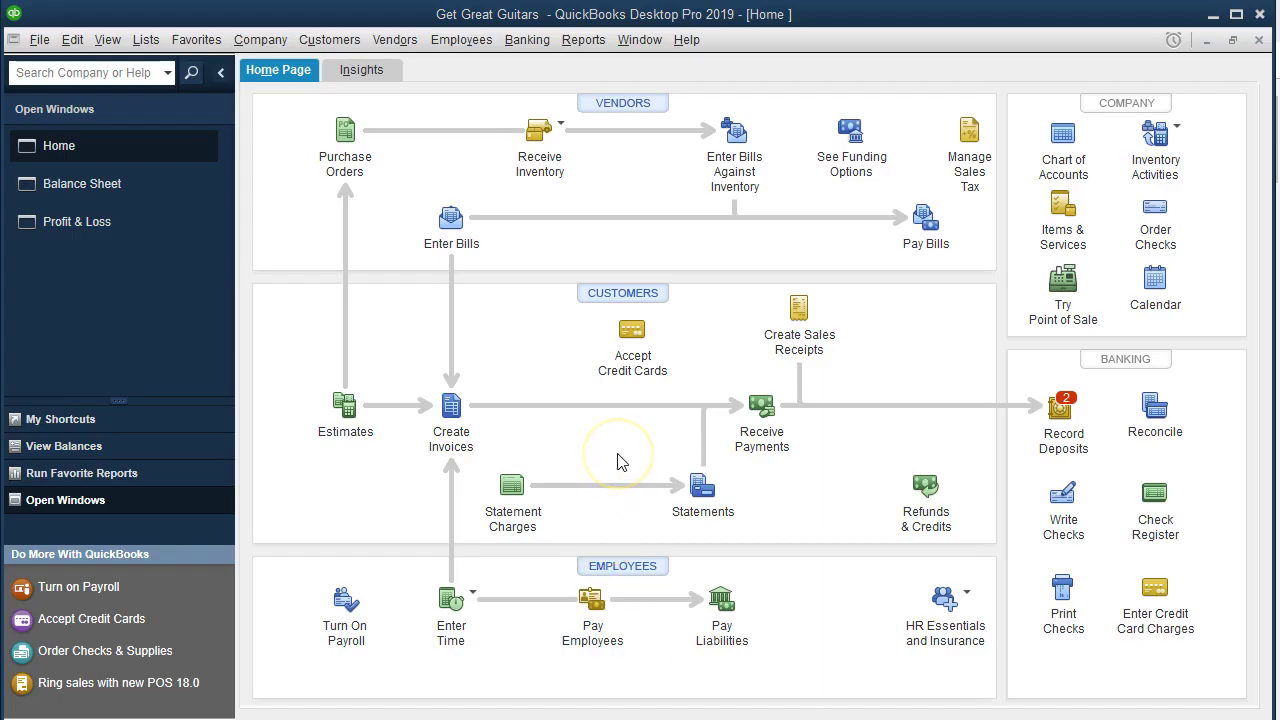
click(462, 428)
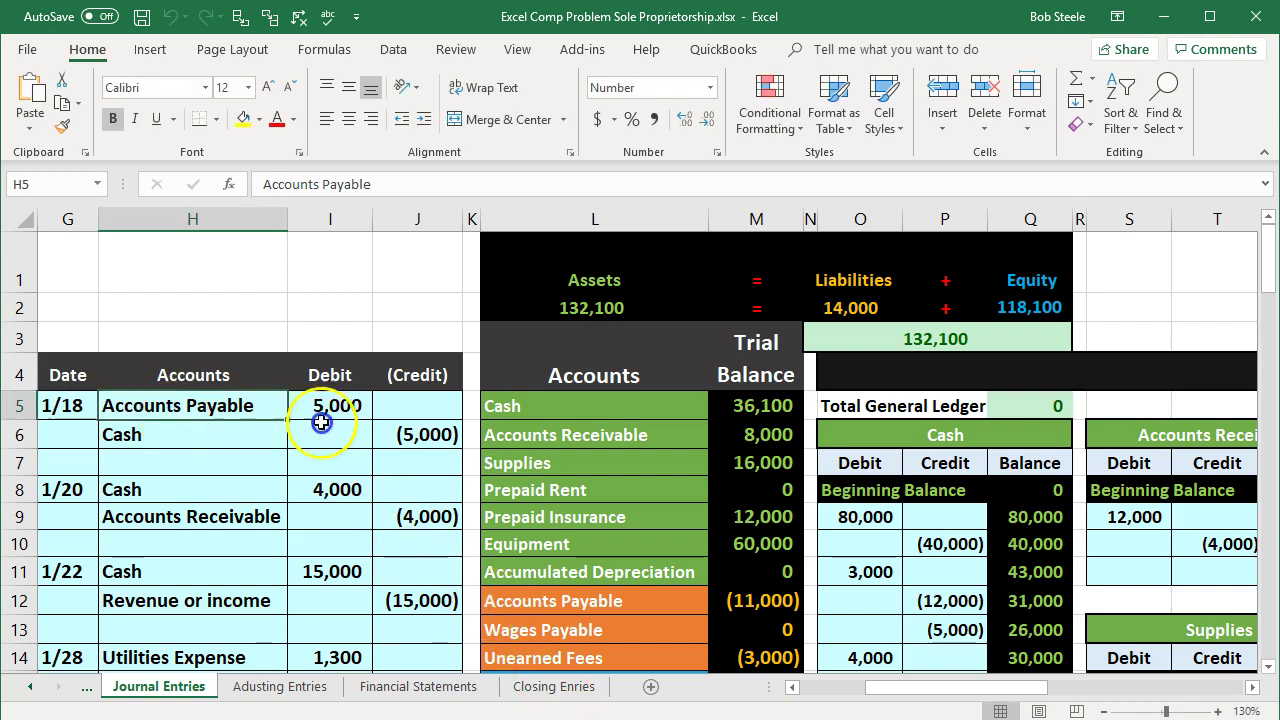
drag(321, 422, 374, 430)
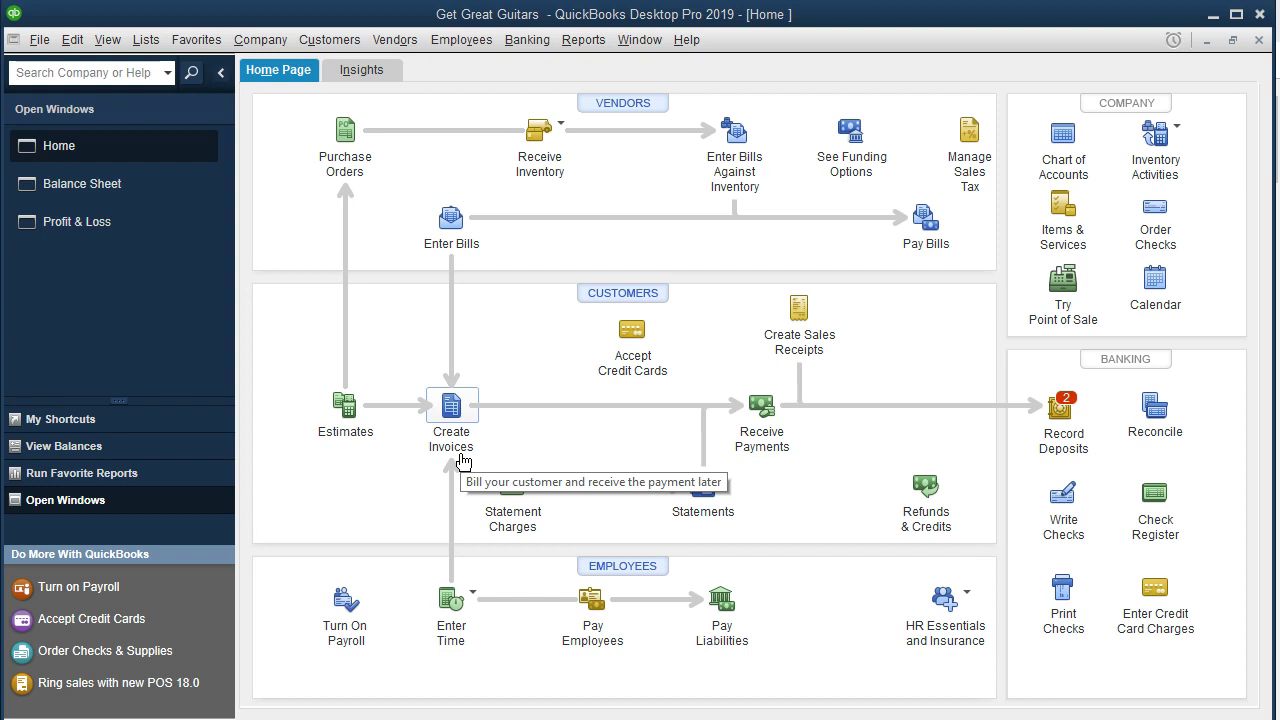
Compare the Create Invoices item on the QuickBooks home page with the journal entries in Excel, finishing in QuickBooks
click(485, 457)
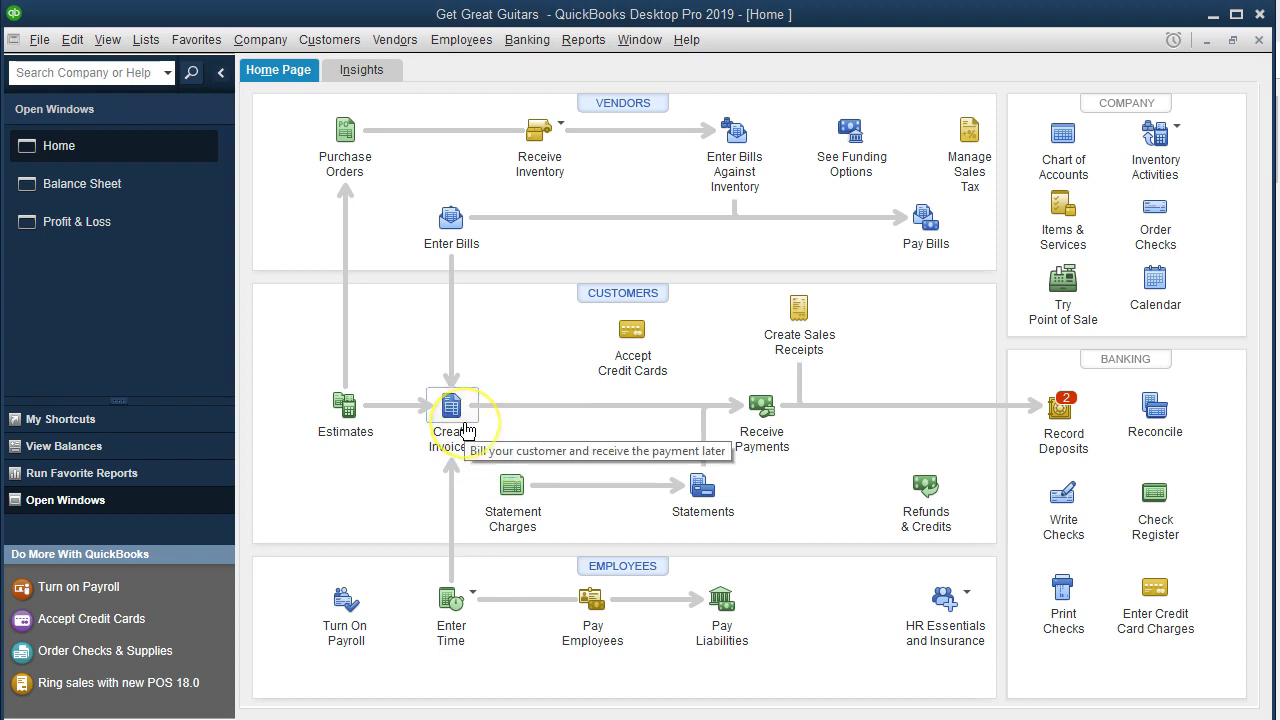
click(465, 430)
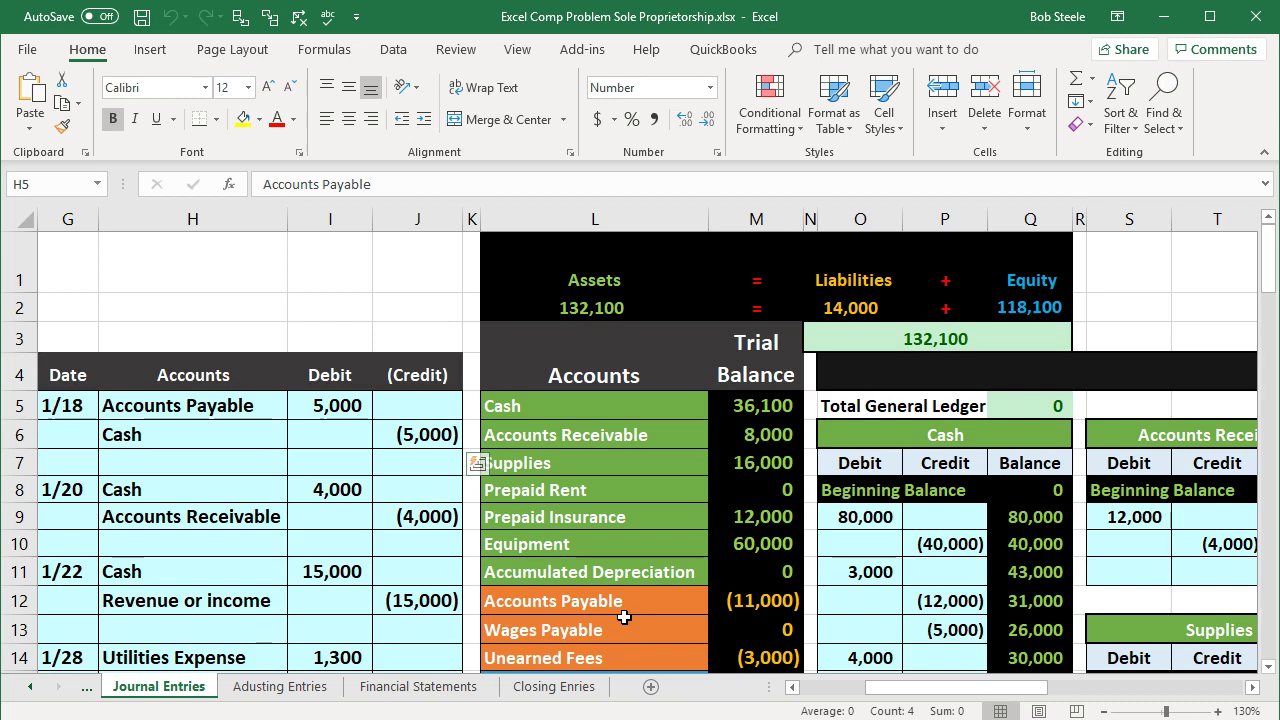
key(alt+Tab)
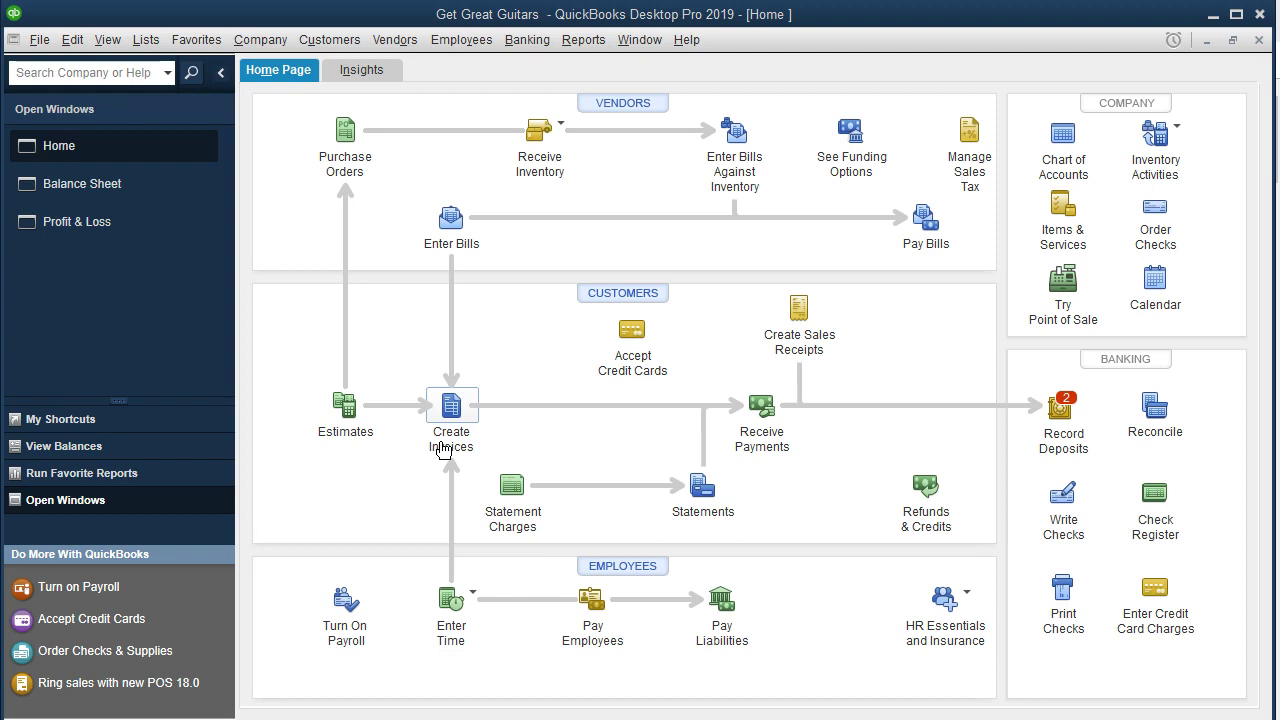
click(402, 572)
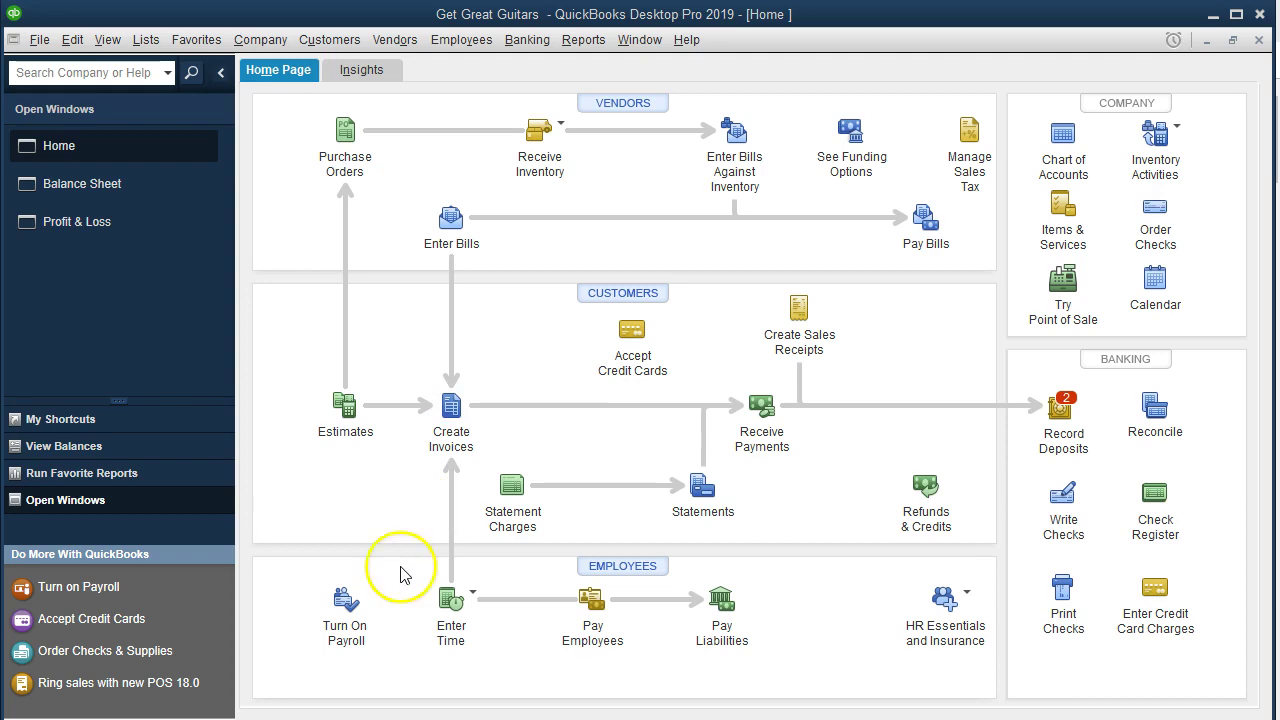
key(alt+Tab)
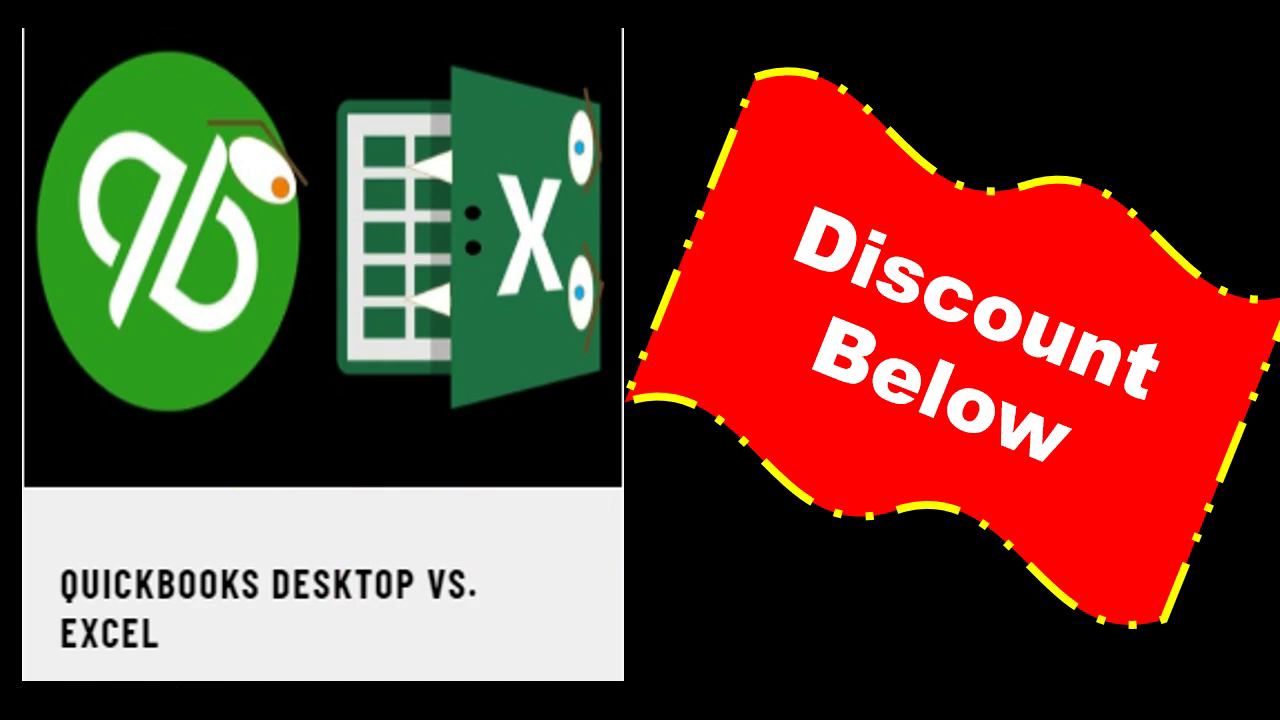
key(alt+Tab)
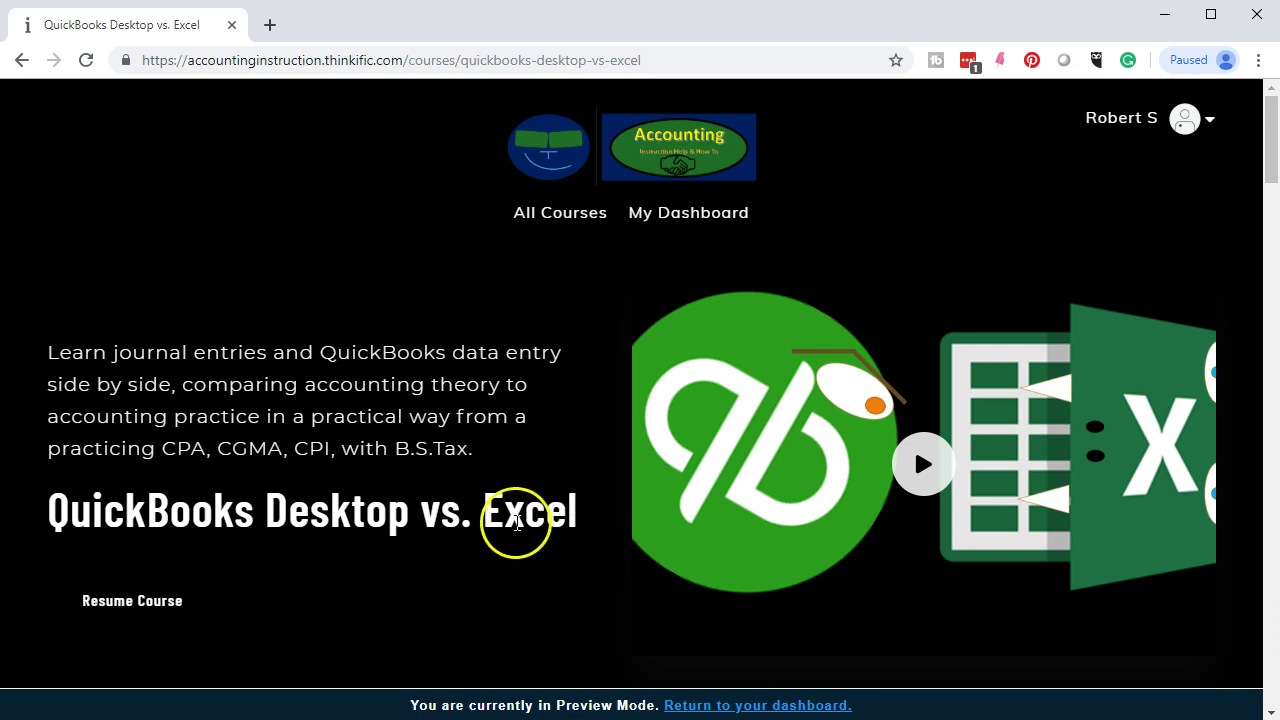
View the course curriculum on the QuickBooks Desktop vs. Excel page and expand the Start a New Company File section
scroll(510, 525, down, 3)
scroll(453, 525, down, 3)
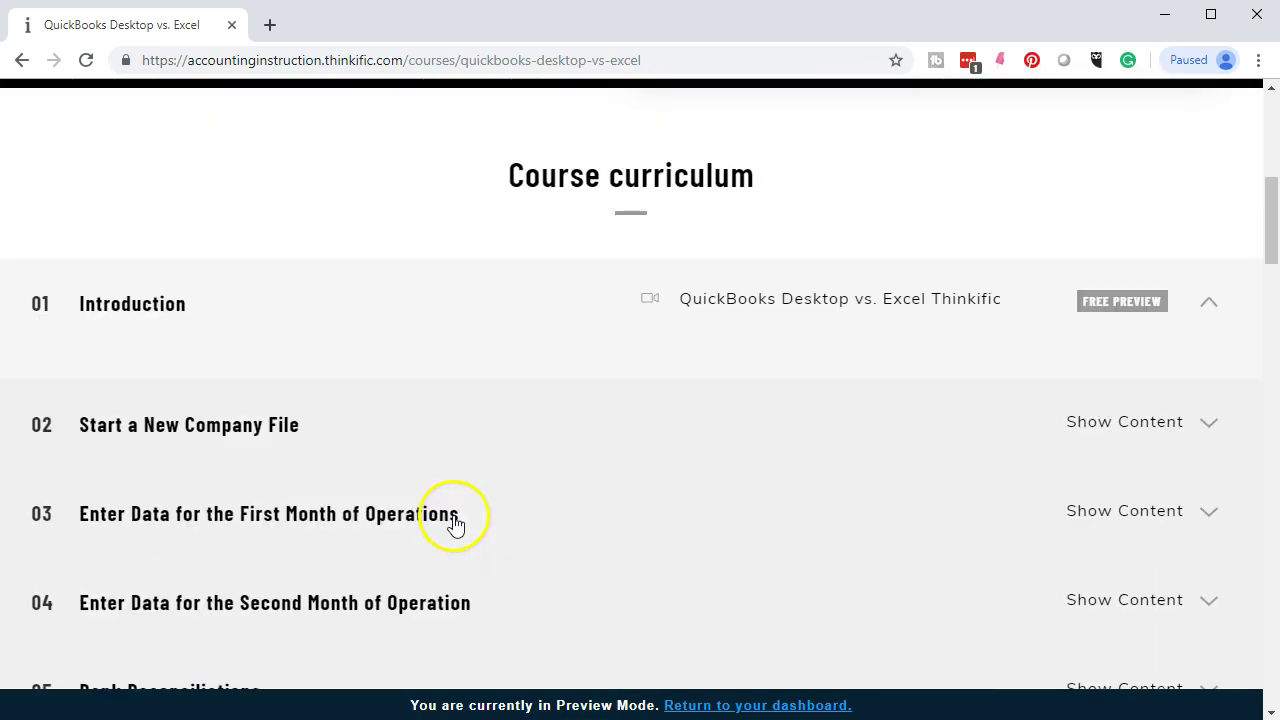
click(165, 312)
click(165, 312)
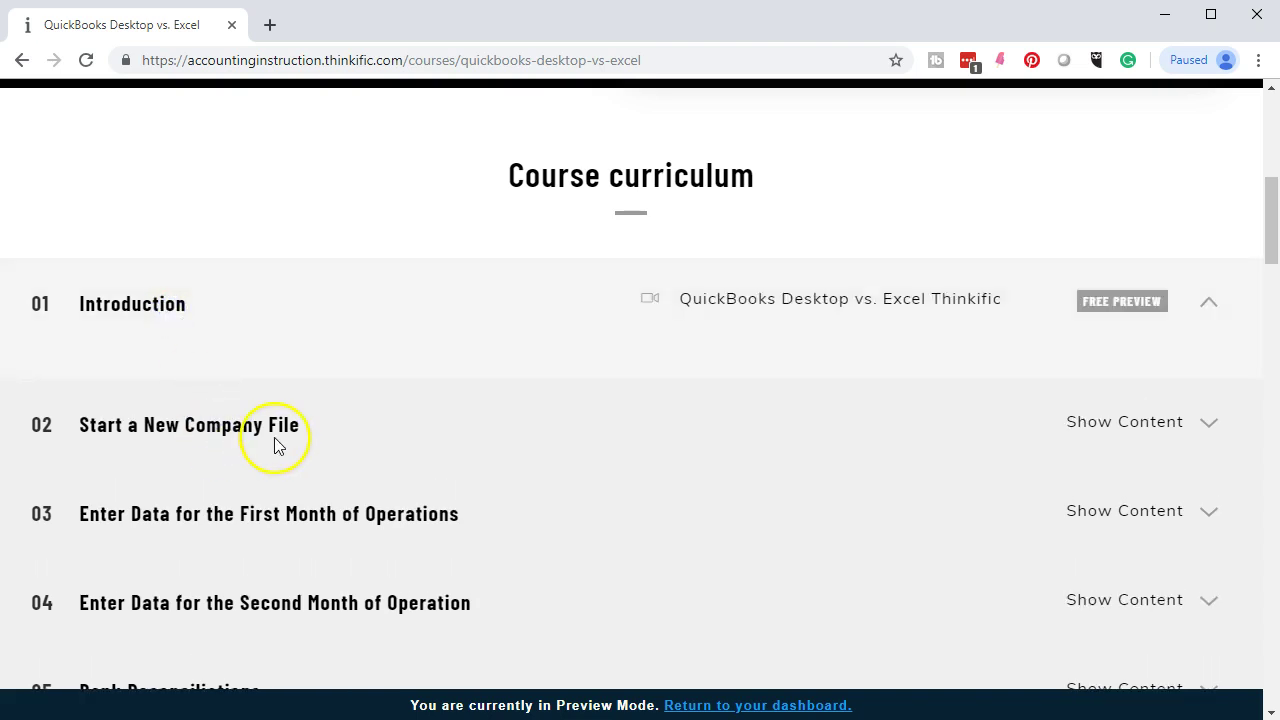
click(1158, 429)
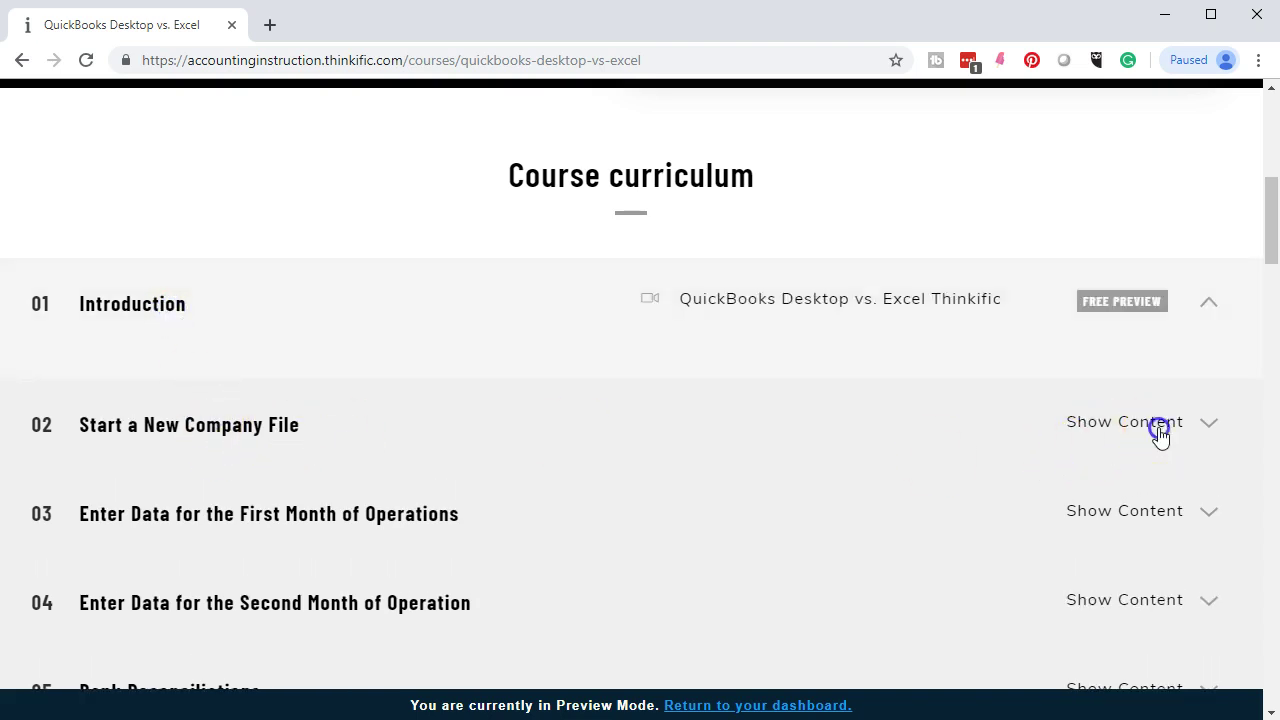
scroll(626, 497, down, 2)
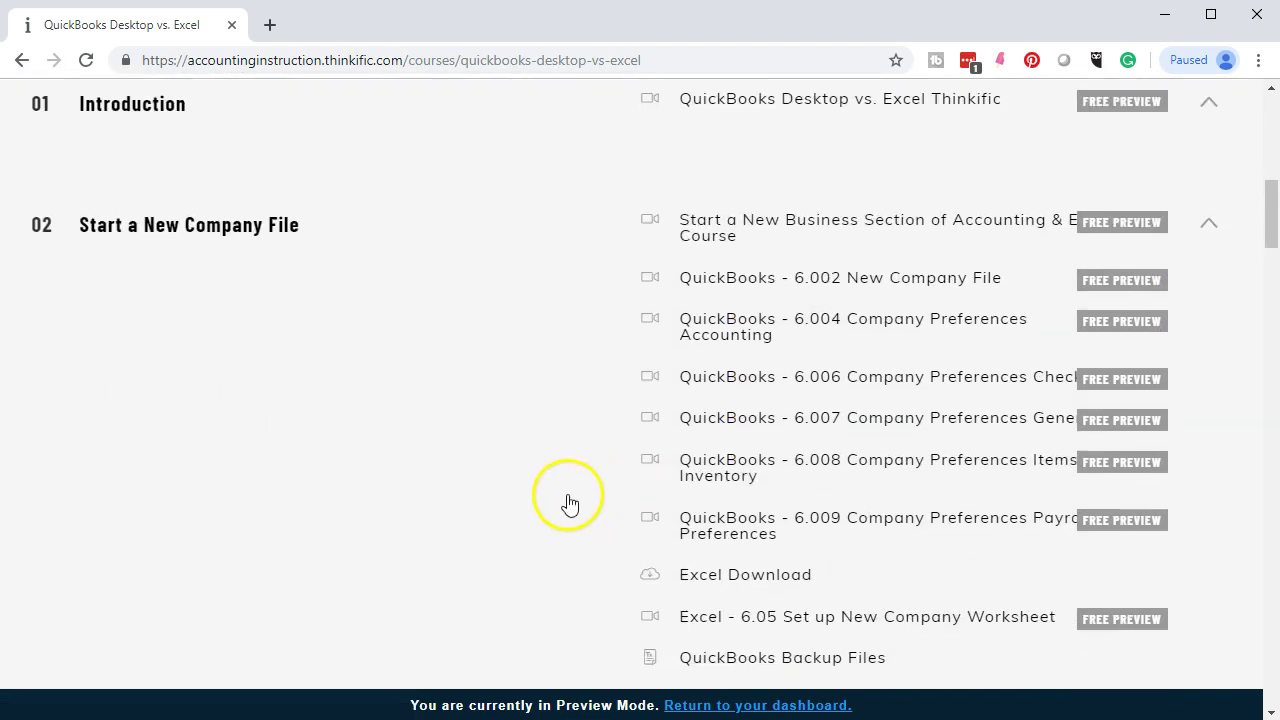
Expand the Enter Data for the First Month of Operations section and examine its list of QuickBooks and Excel lessons
scroll(374, 417, down, 3)
scroll(388, 422, down, 6)
scroll(509, 444, down, 3)
click(526, 395)
scroll(527, 397, down, 6)
scroll(527, 397, down, 7)
scroll(527, 397, down, 10)
scroll(527, 397, up, 18)
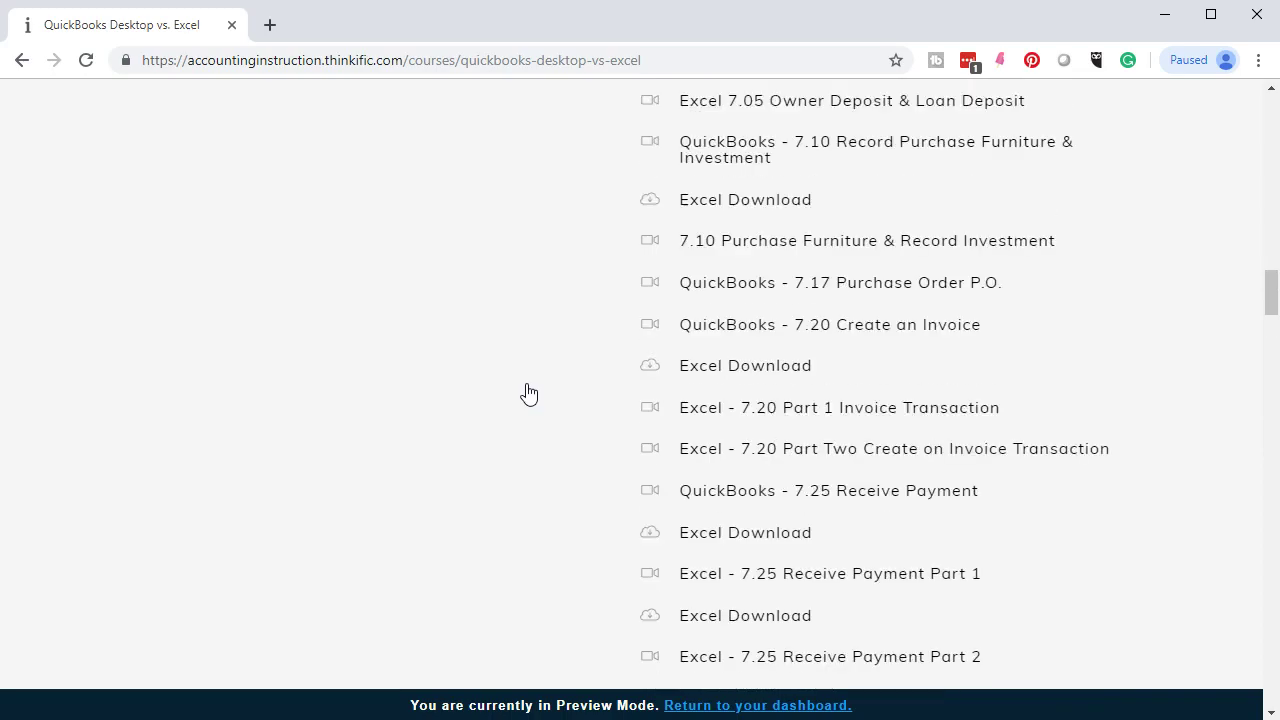
scroll(527, 392, up, 6)
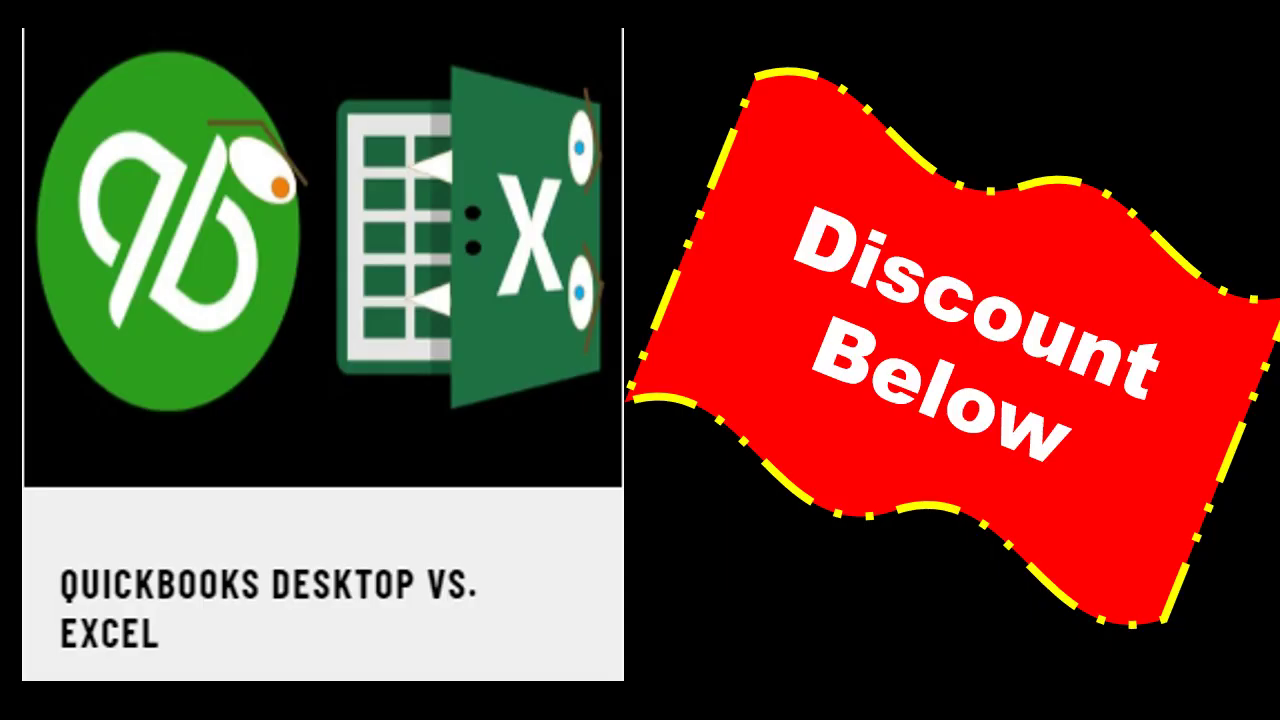